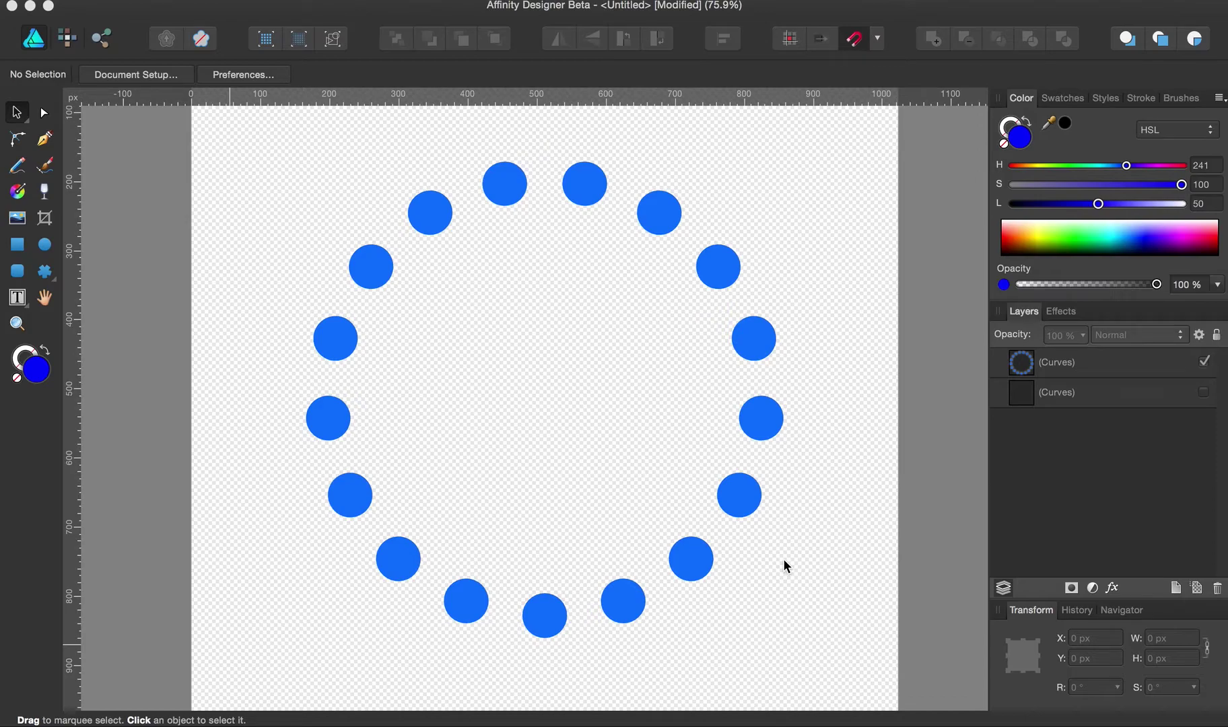
# Hide the blue dot ring and draw a large blue square star across the page.
pyautogui.click(1207, 365)
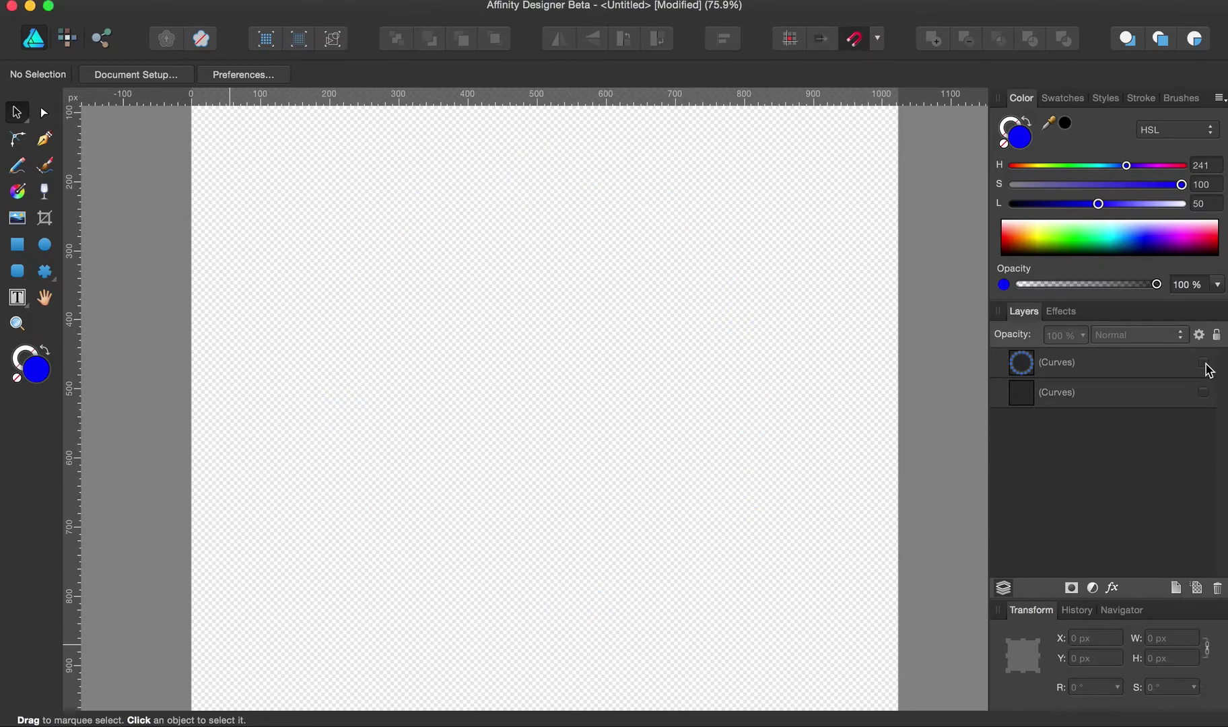
pyautogui.click(51, 279)
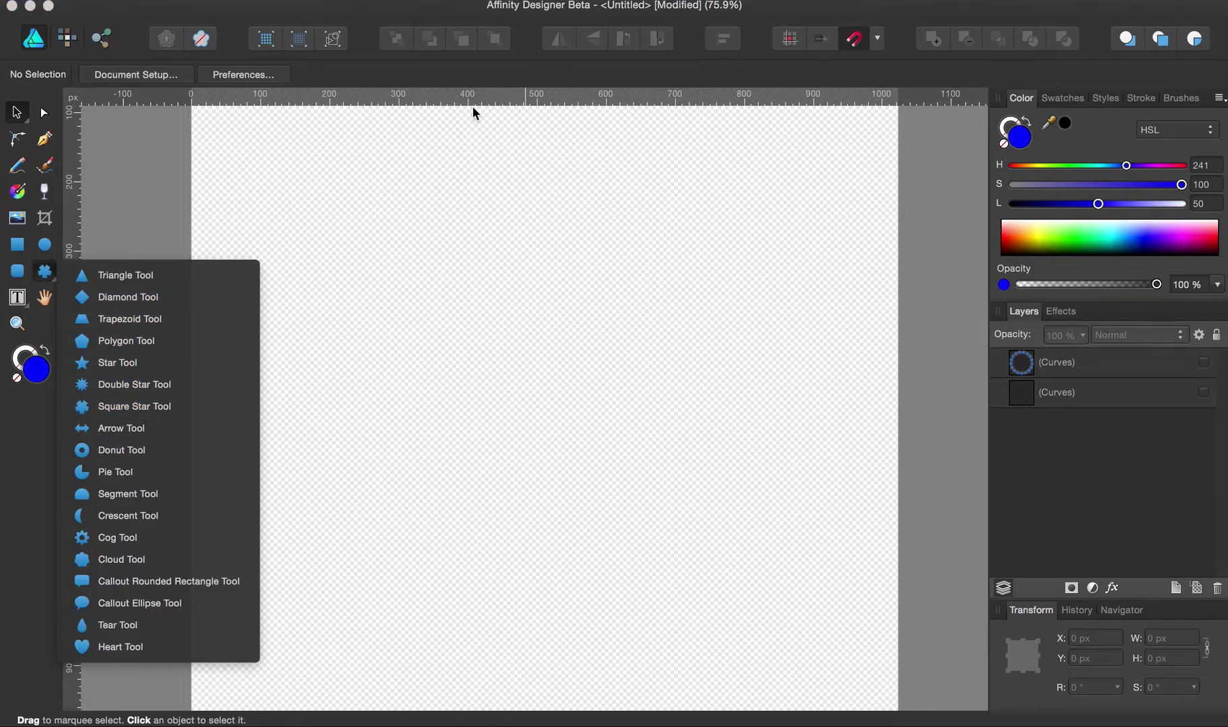
pyautogui.click(404, 220)
pyautogui.moveTo(354, 188); pyautogui.dragTo(675, 473)
pyautogui.click(45, 272)
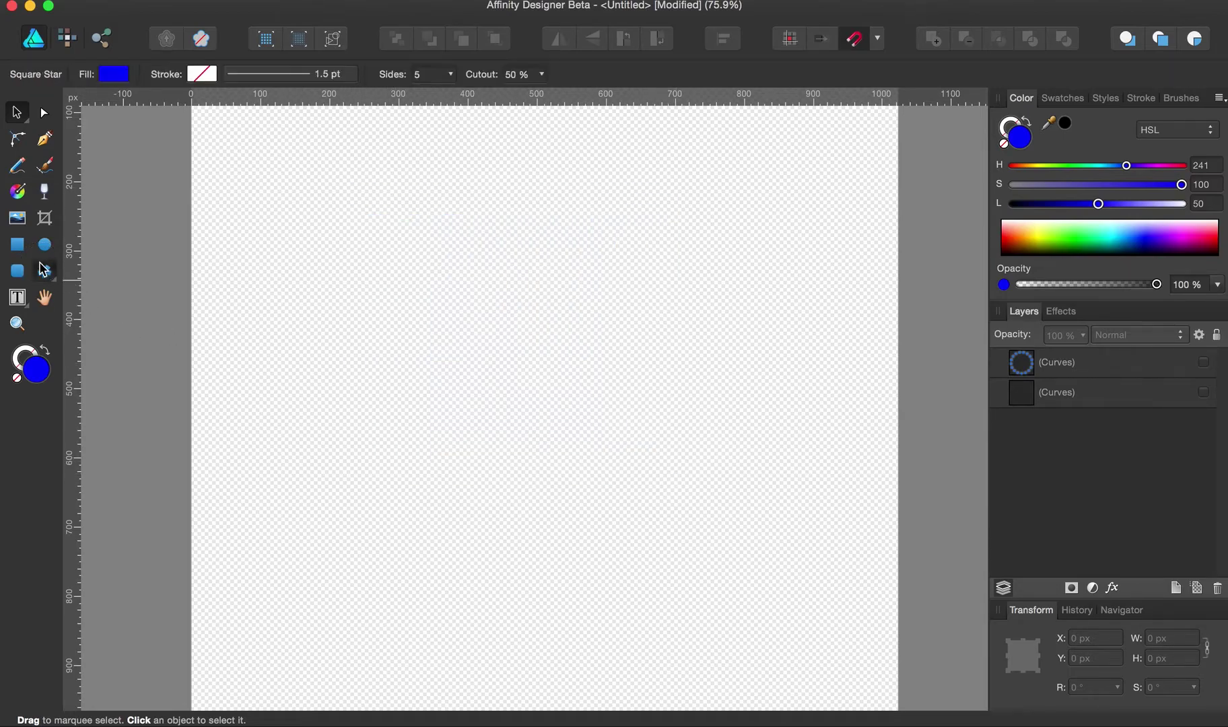
pyautogui.moveTo(325, 184); pyautogui.dragTo(817, 679)
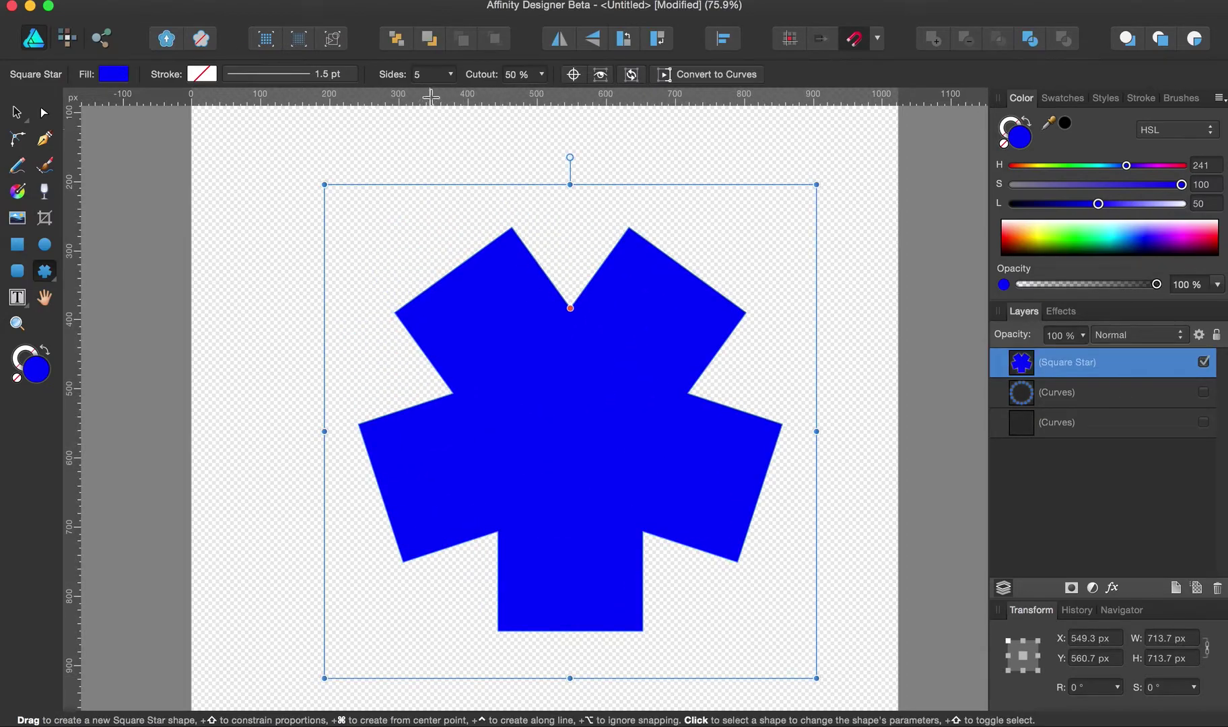
# Give the star 23 sides, nudge it up slightly, and deepen its cutout to 61%.
pyautogui.click(429, 76)
pyautogui.press('Tab')
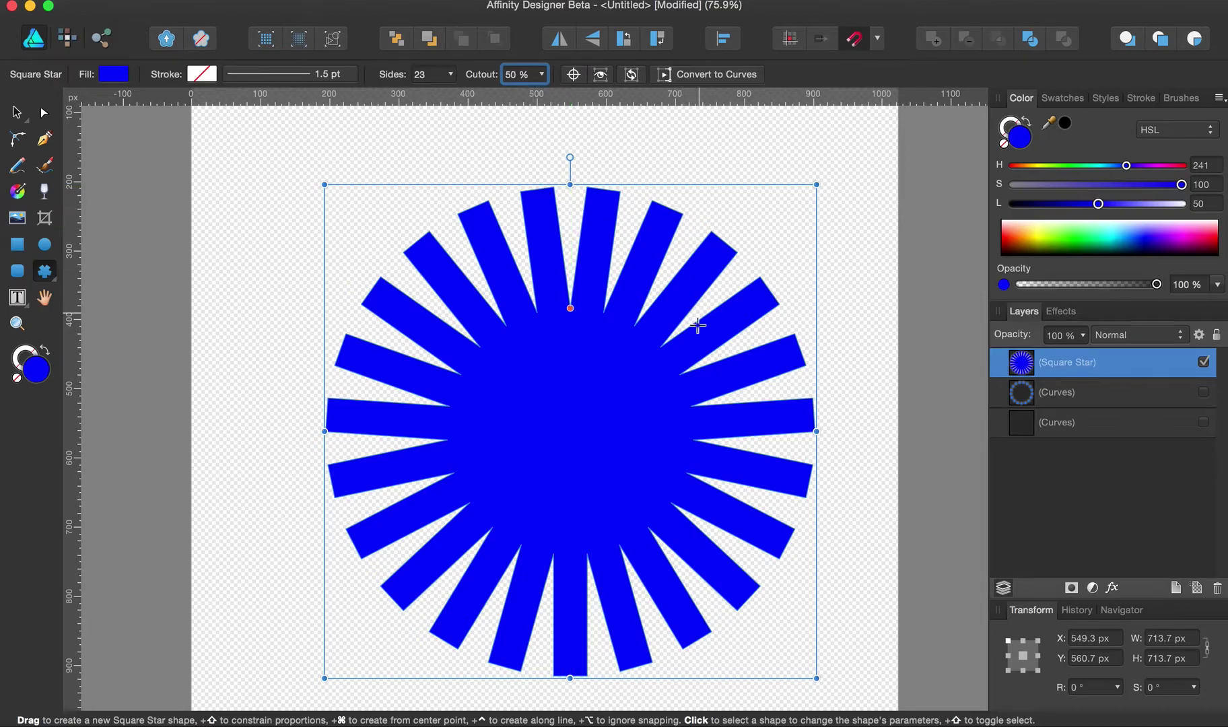
pyautogui.click(16, 112)
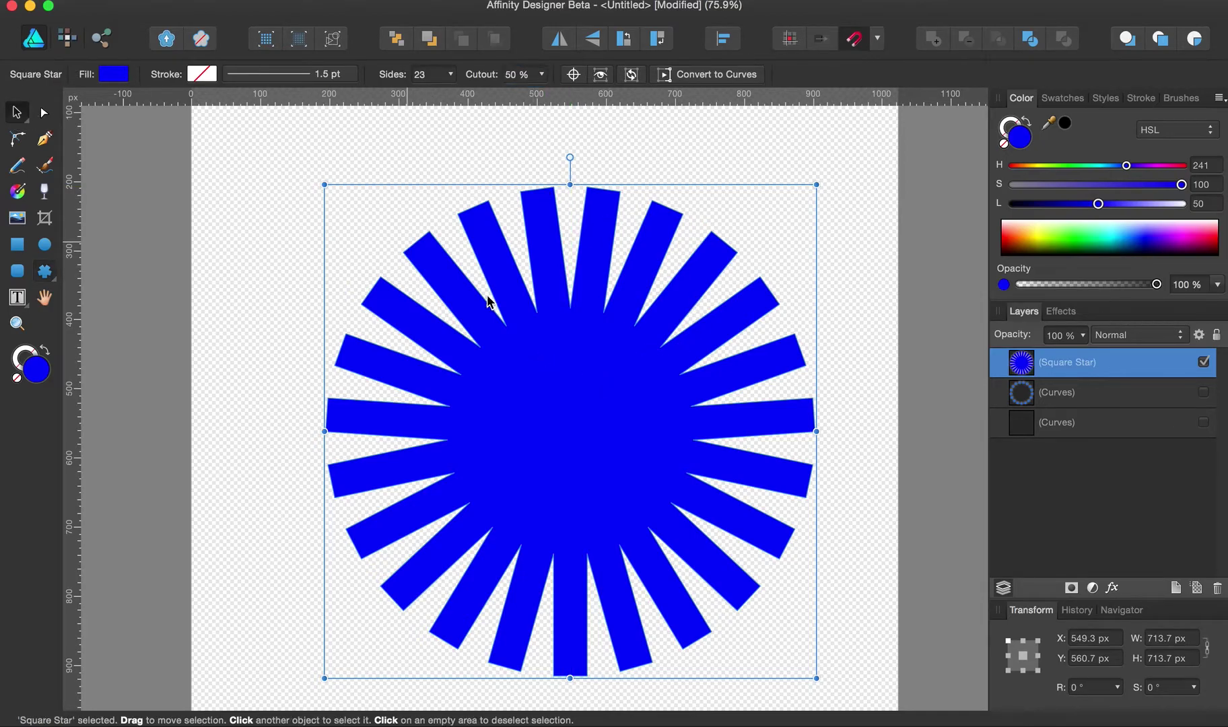
pyautogui.click(566, 372)
pyautogui.moveTo(565, 372); pyautogui.dragTo(559, 349)
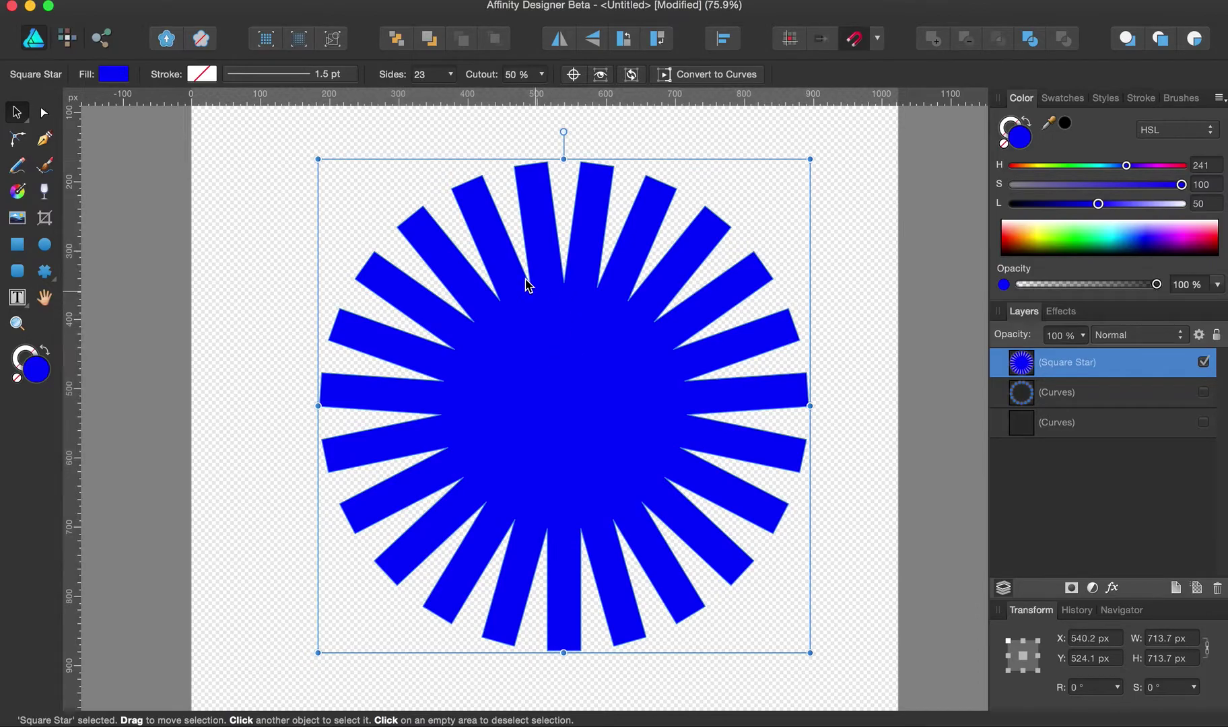
pyautogui.click(52, 271)
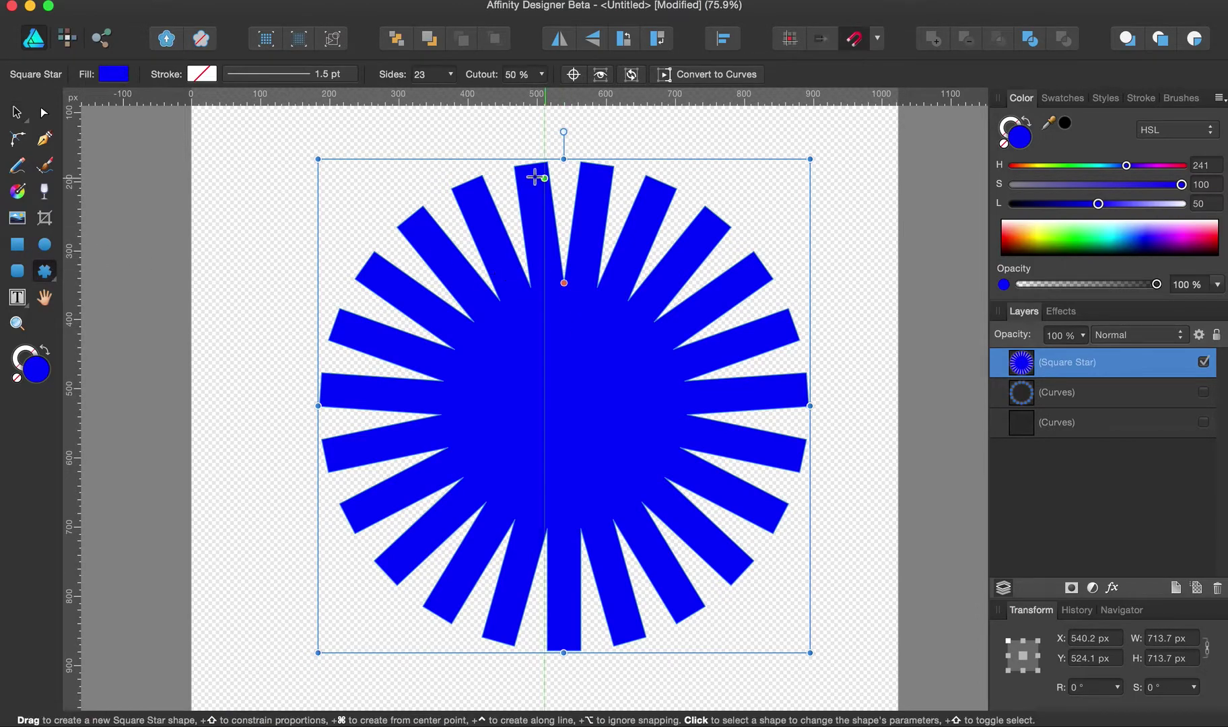
pyautogui.moveTo(566, 283); pyautogui.dragTo(569, 311)
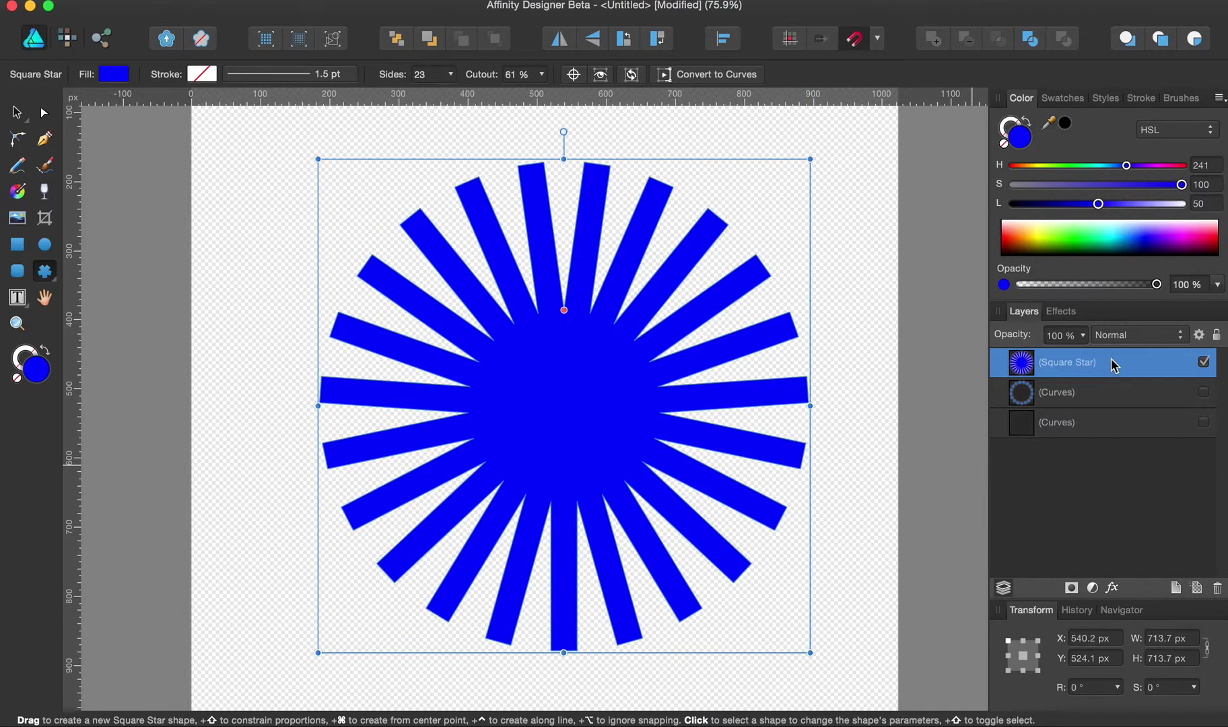
# Duplicate the star and make the copy a solid green polygon with 0% cutout.
pyautogui.press('super+j')
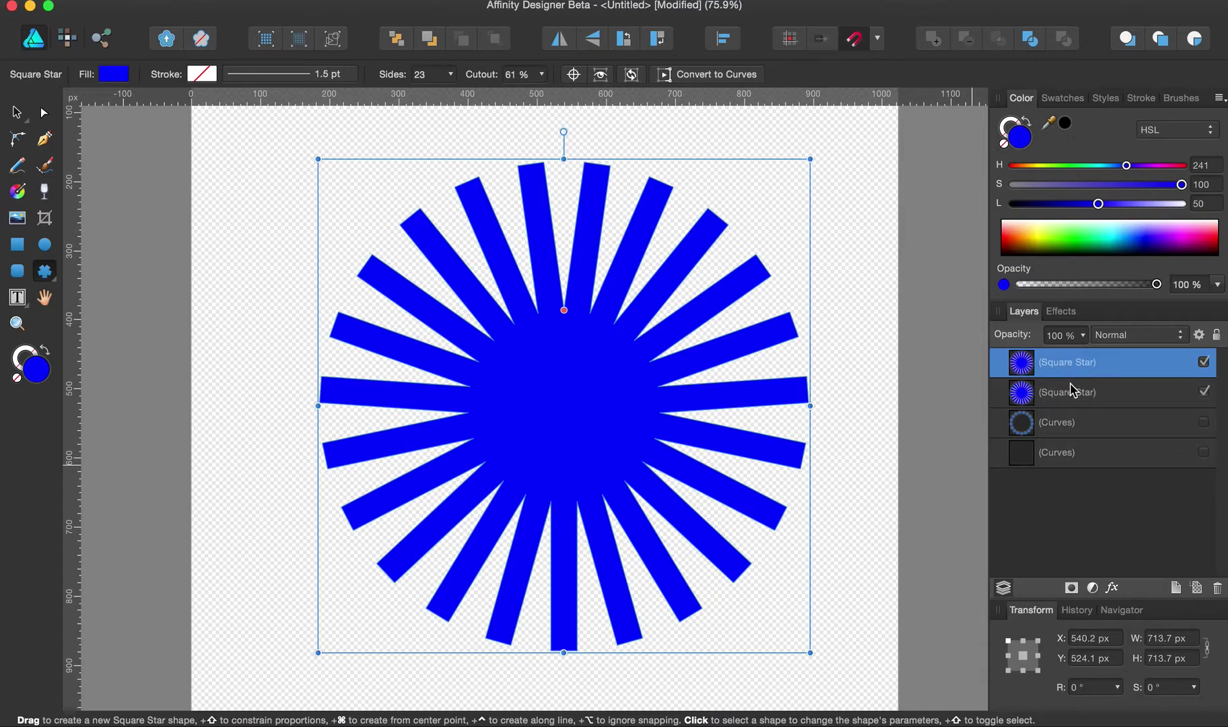
pyautogui.click(1068, 165)
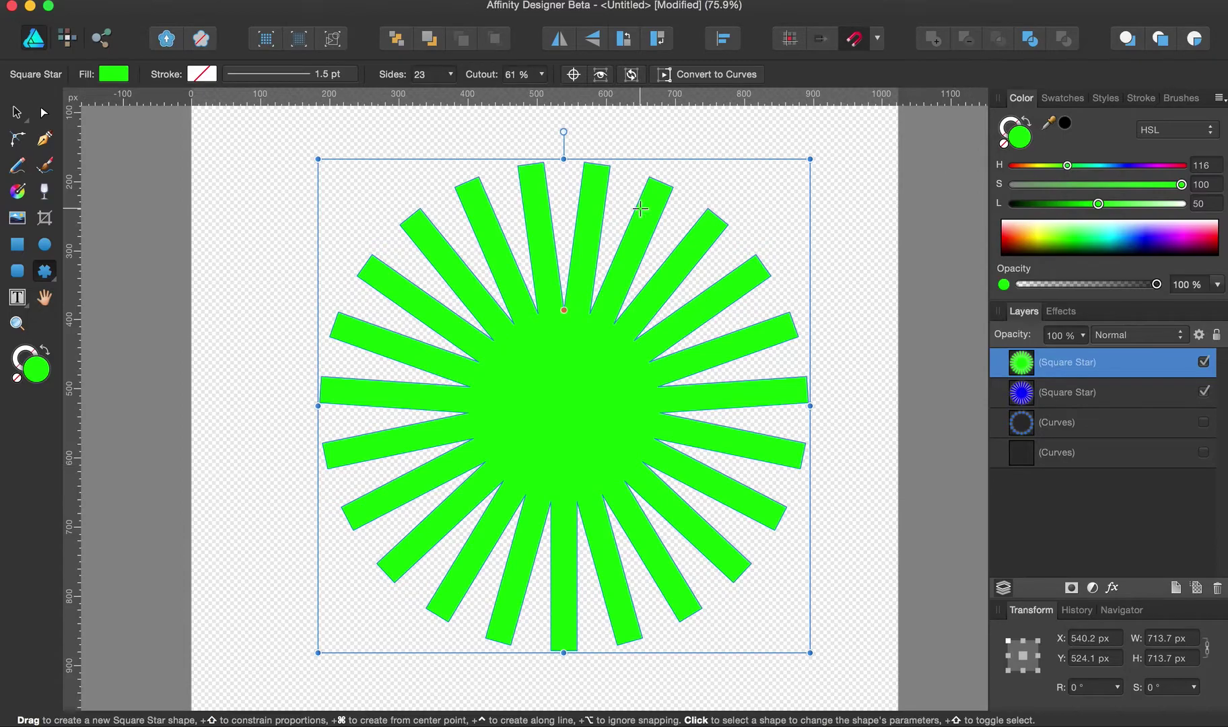
pyautogui.moveTo(571, 305); pyautogui.dragTo(564, 160)
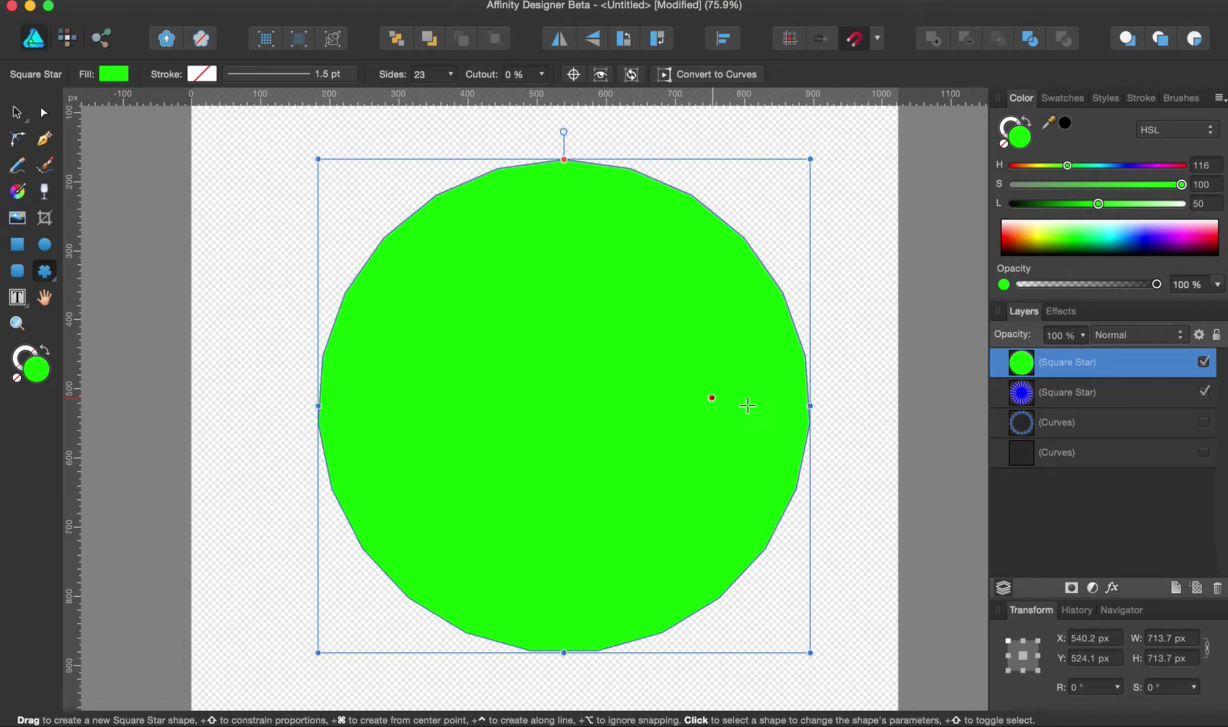
# Convert both star layers to curves and hide the green polygon copy.
pyautogui.keyDown('shift'); pyautogui.click(1064, 399); pyautogui.keyUp('shift')
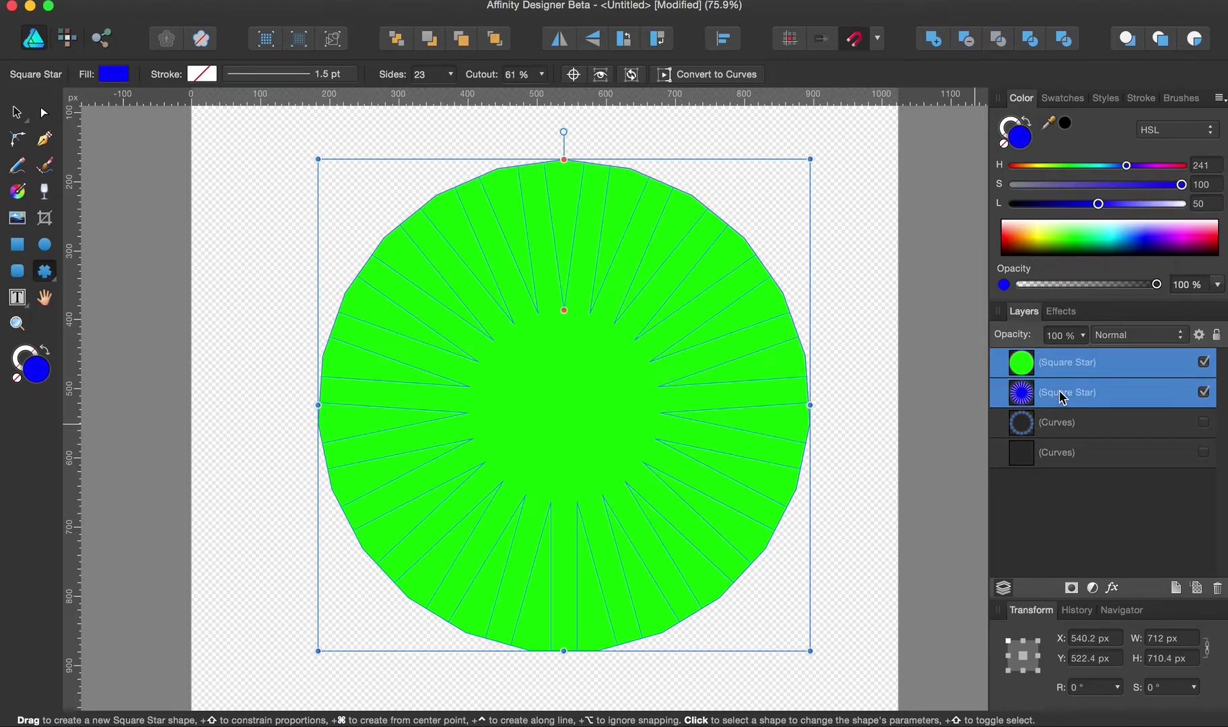
pyautogui.click(693, 81)
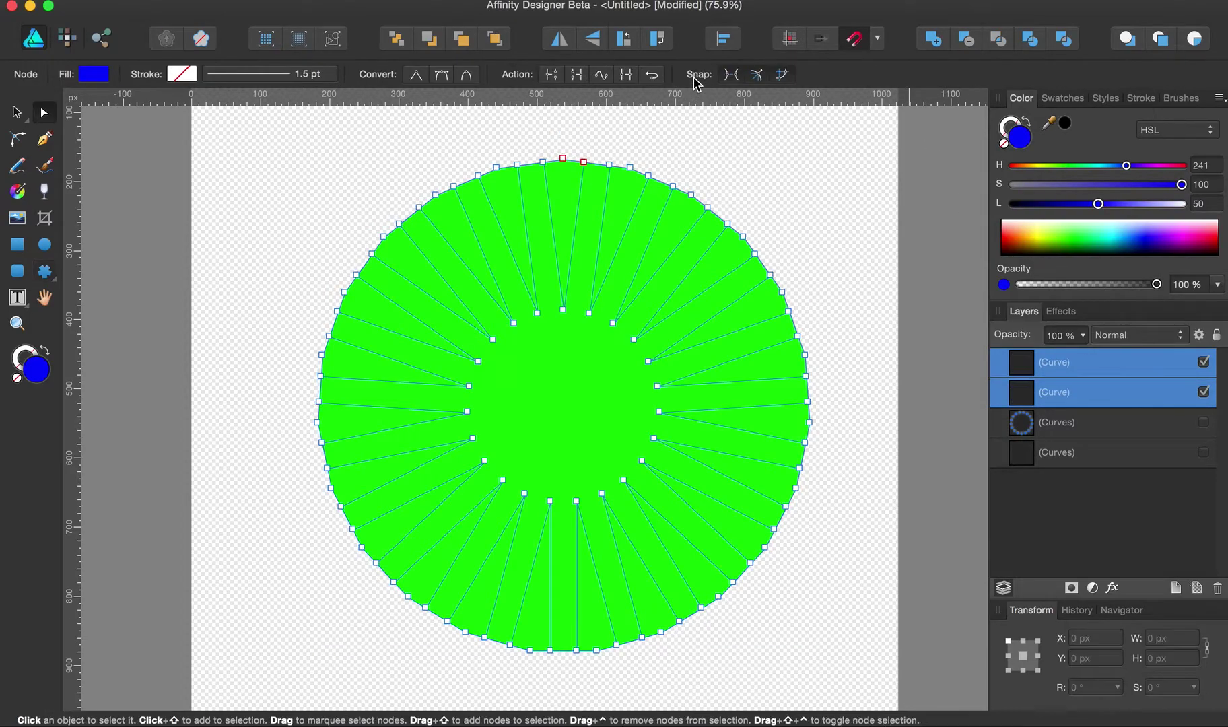
pyautogui.click(1205, 363)
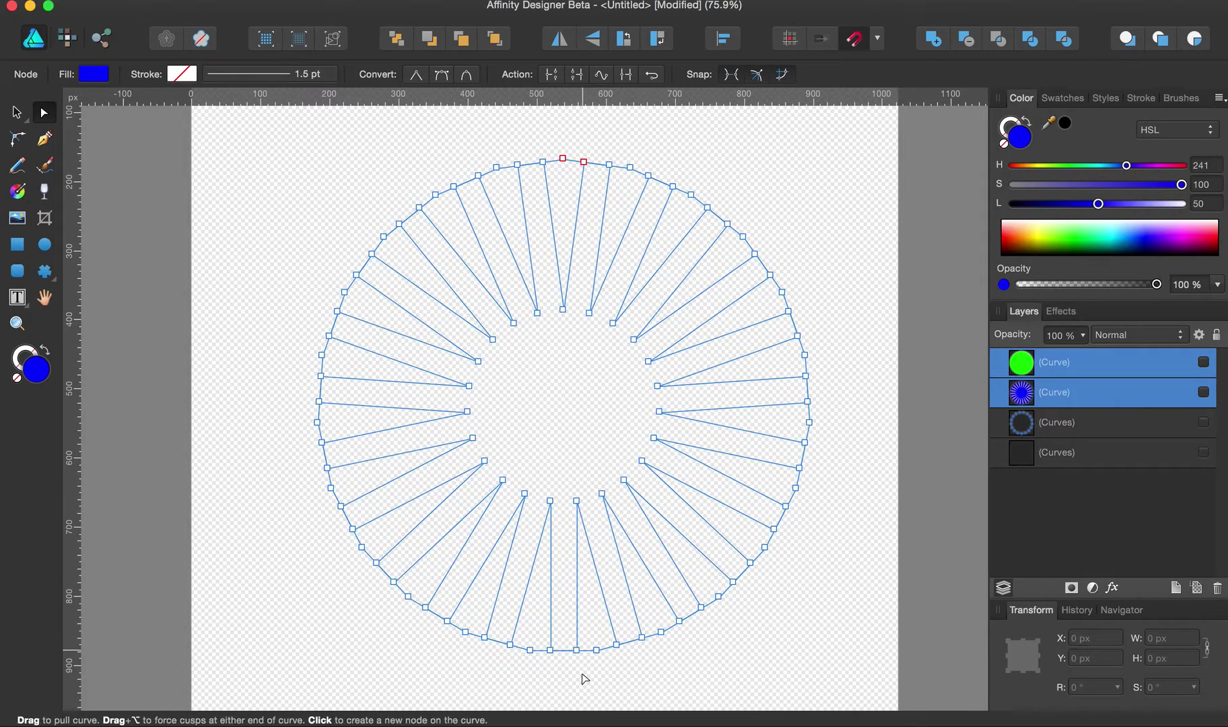
pyautogui.click(1205, 394)
pyautogui.click(1204, 364)
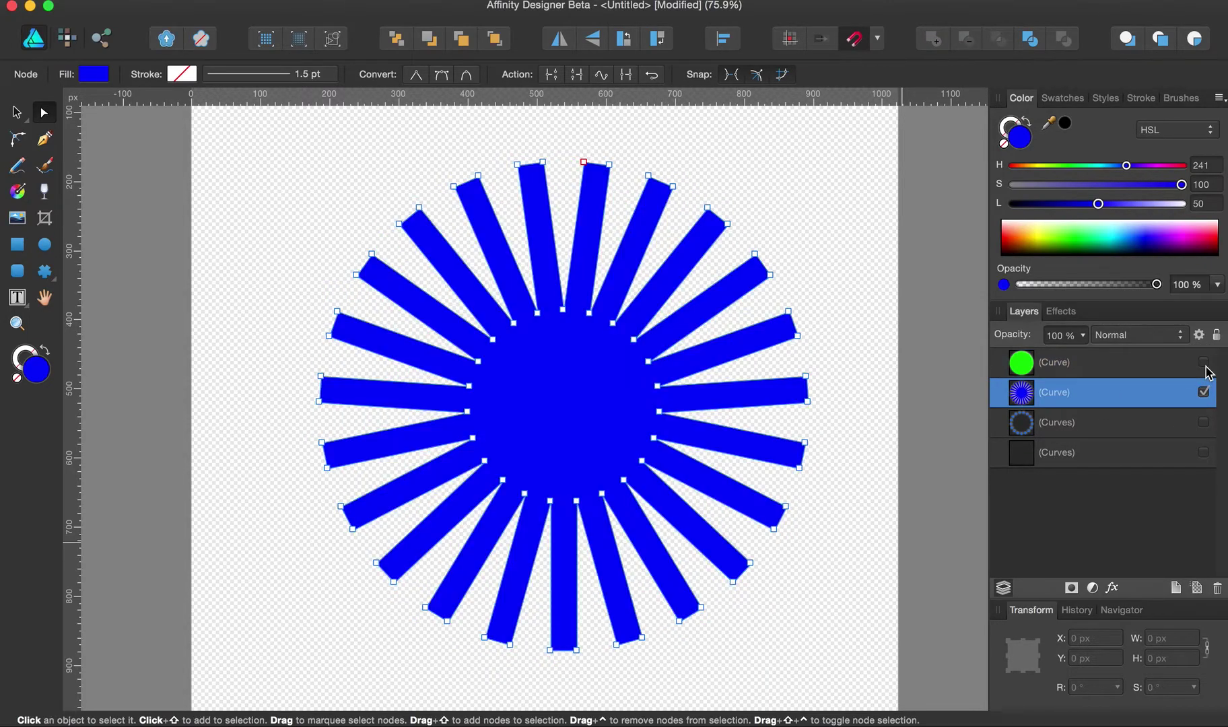
pyautogui.scroll(10, 617, 660)
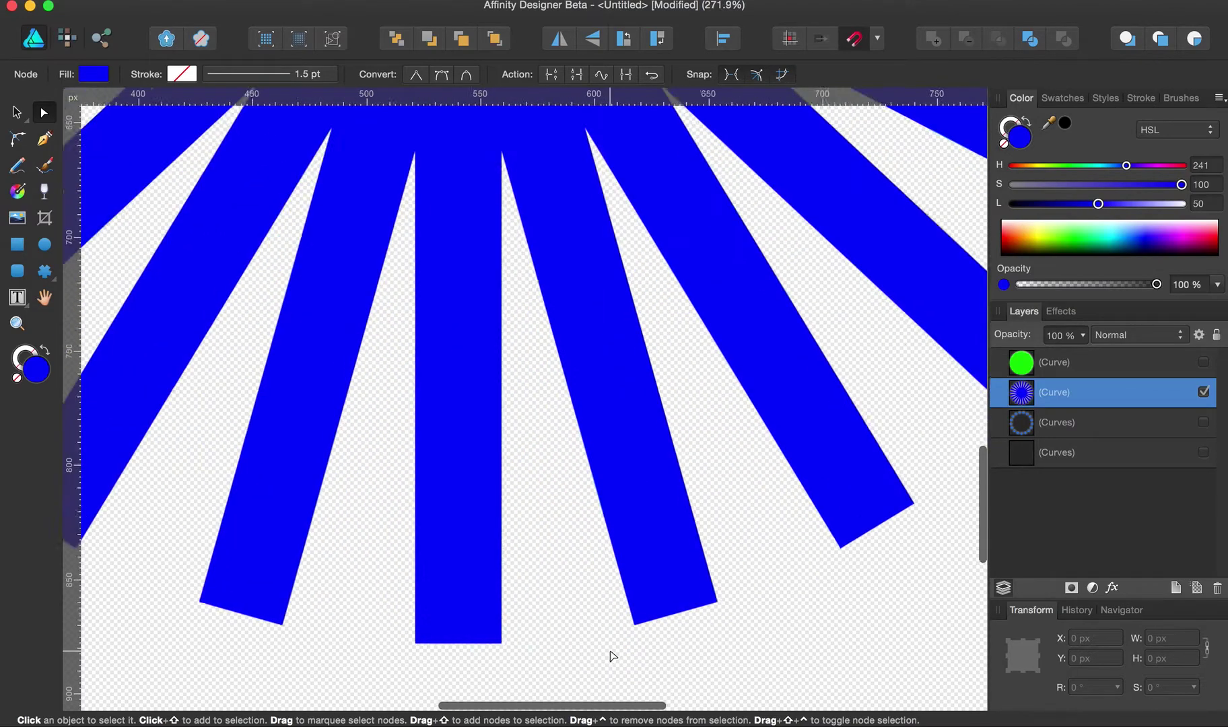
pyautogui.hscroll(-5, 610, 639)
pyautogui.scroll(-2, 610, 639)
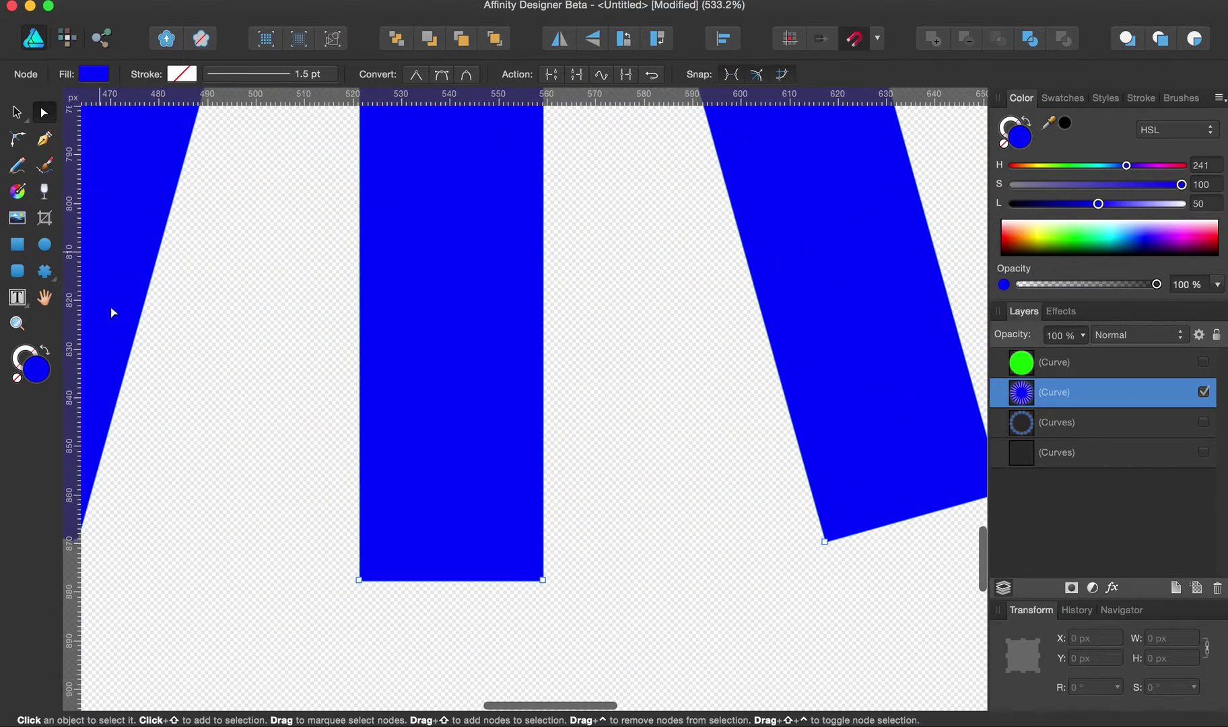
# Draw a 37.8 px green square snapped to the bottom ray's bottom-left corner.
pyautogui.press('v')
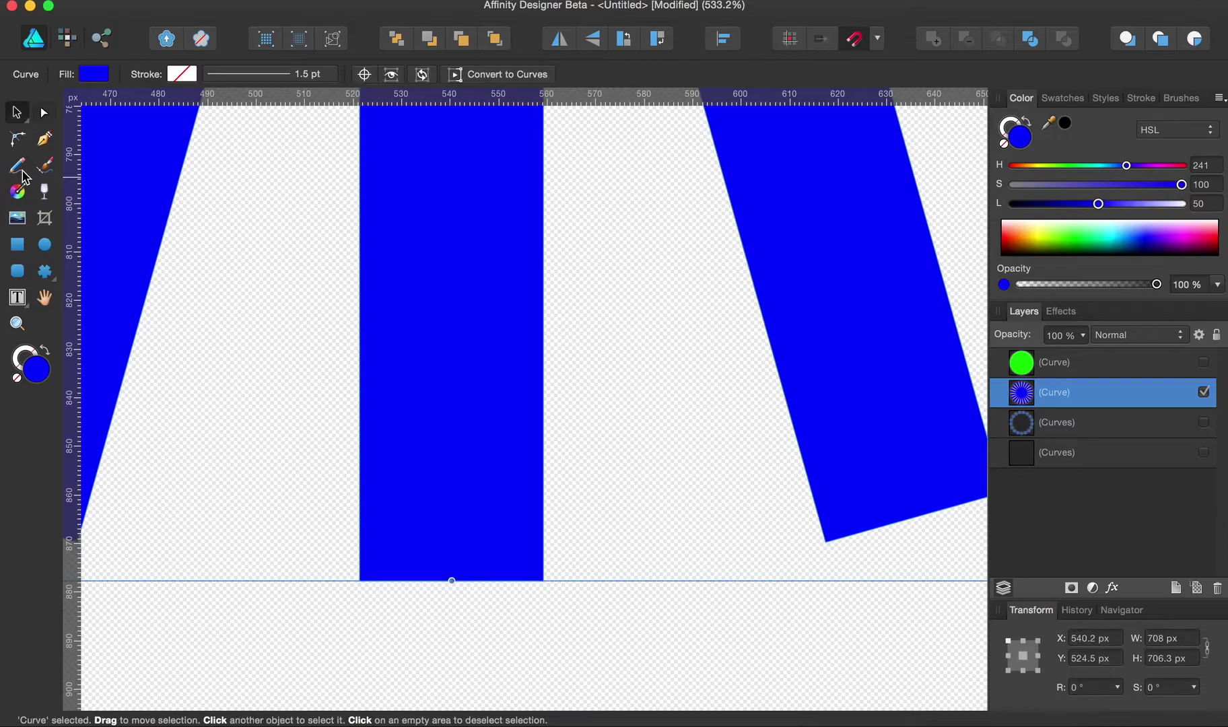
pyautogui.press('m')
pyautogui.click(378, 584)
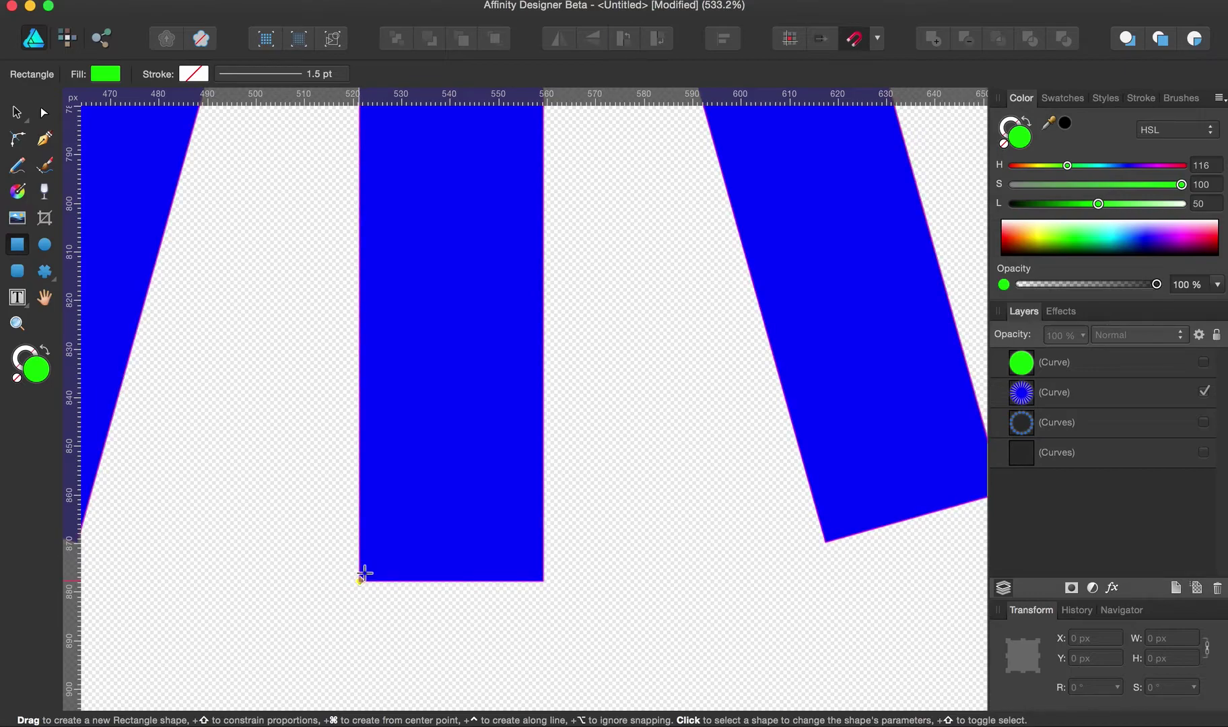
pyautogui.click(367, 561)
pyautogui.moveTo(367, 560); pyautogui.dragTo(544, 397)
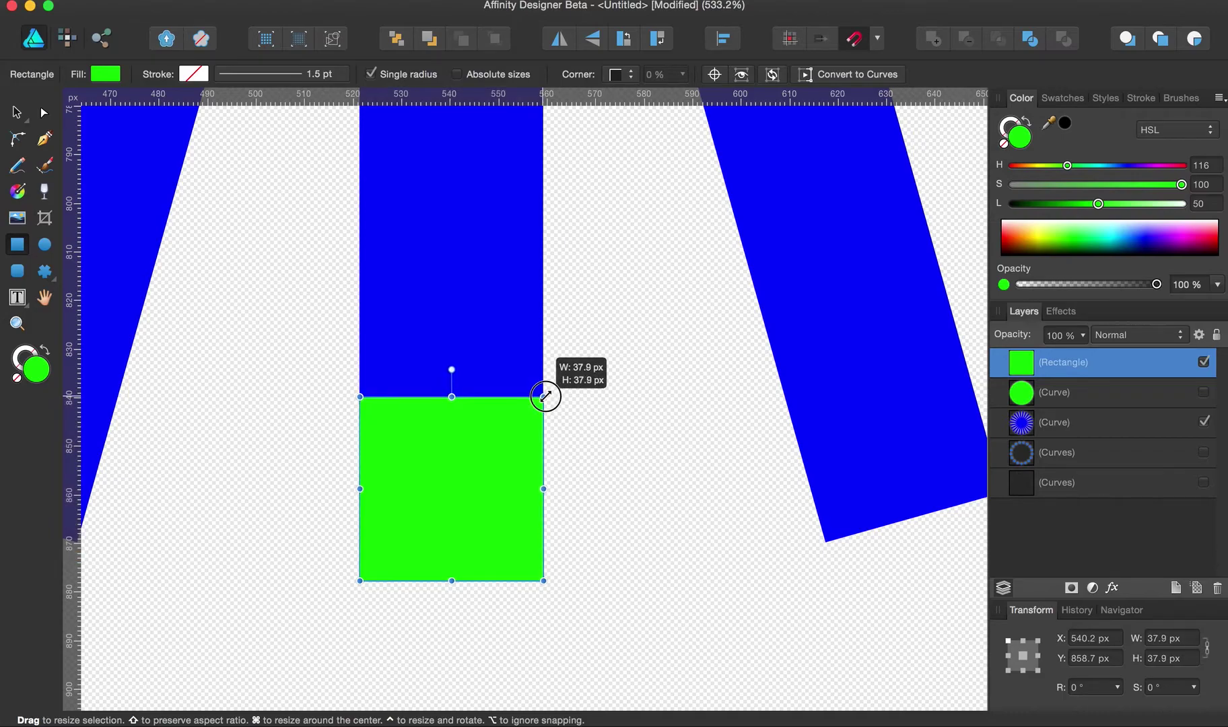
pyautogui.moveTo(544, 397); pyautogui.dragTo(545, 396)
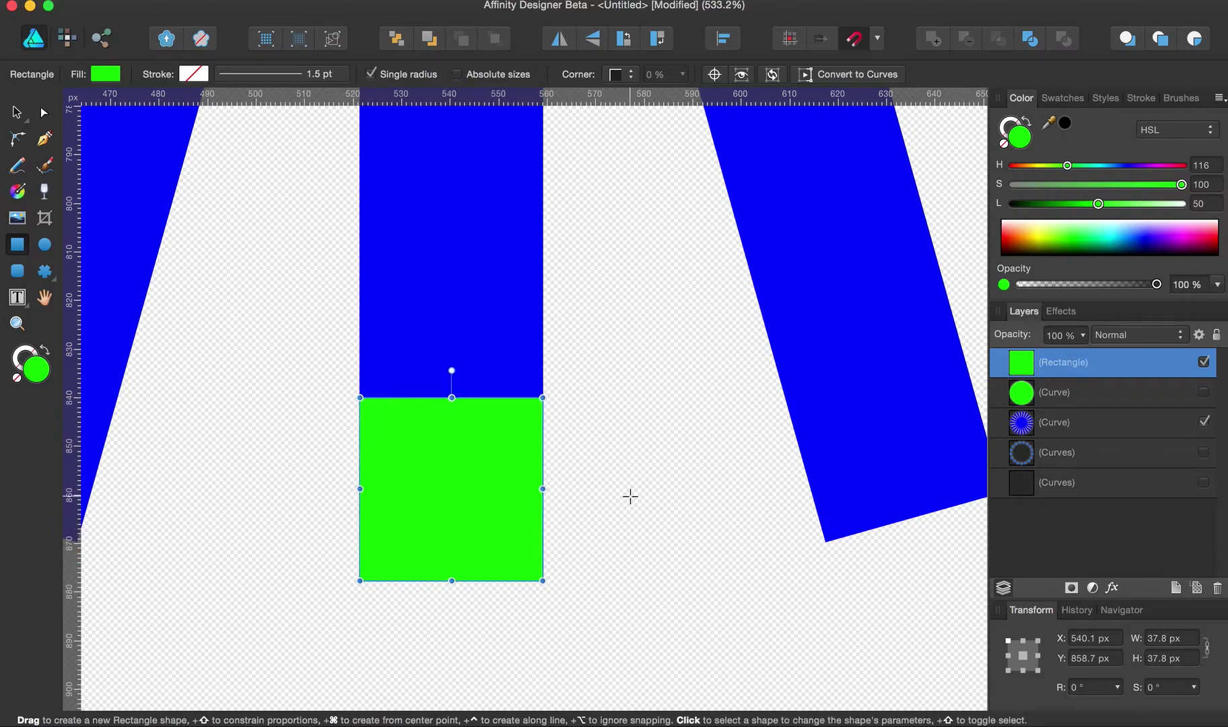
pyautogui.scroll(-6, 631, 496)
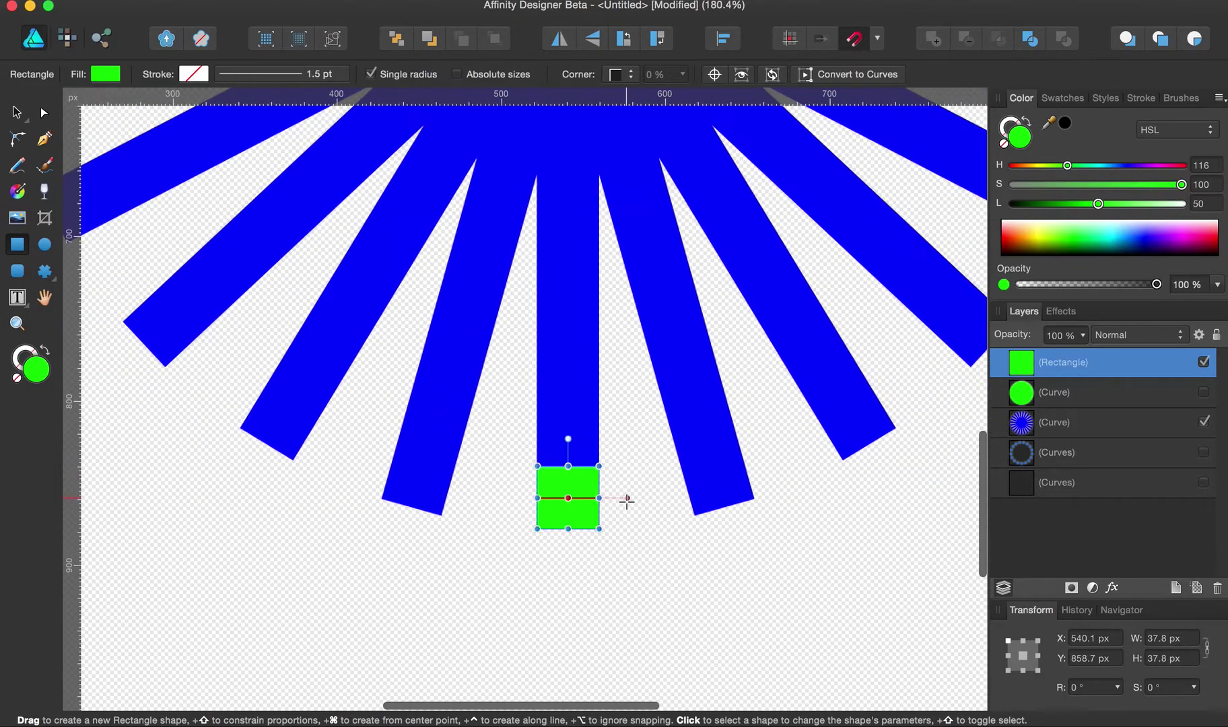
# Select the green polygon layer and make it visible again over the star.
pyautogui.click(1062, 395)
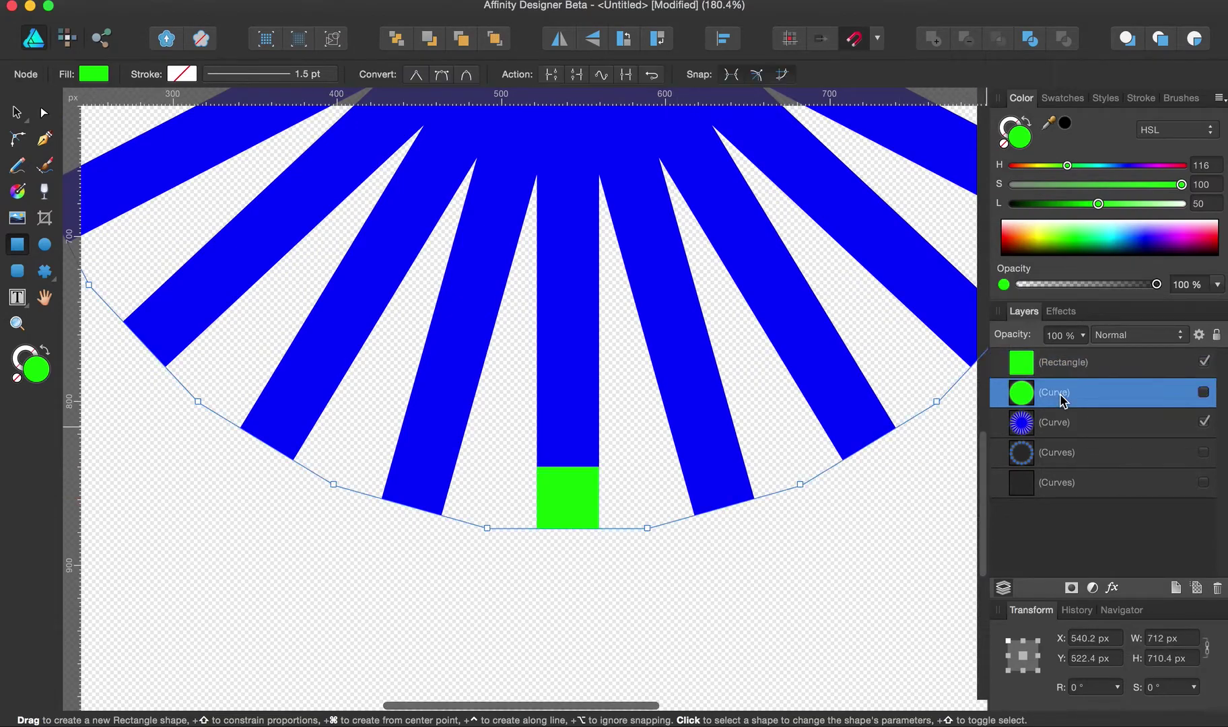
pyautogui.press('a')
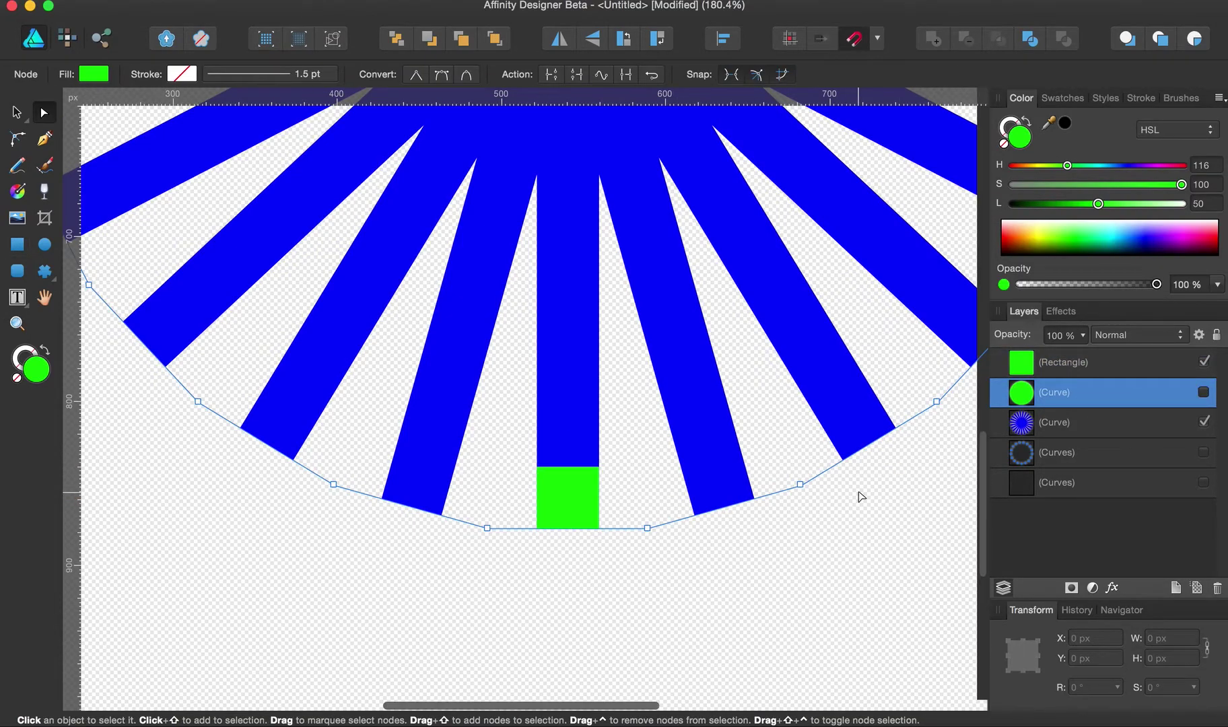
pyautogui.click(1204, 392)
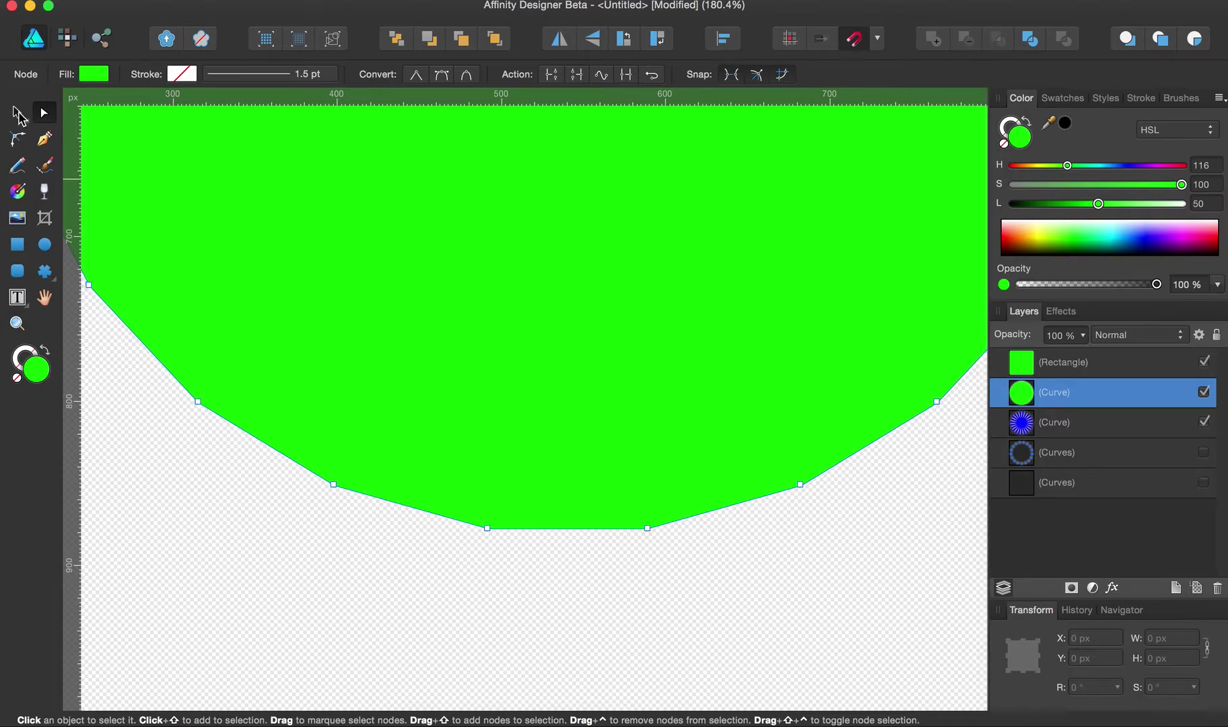
pyautogui.click(17, 112)
pyautogui.press('super+minus')
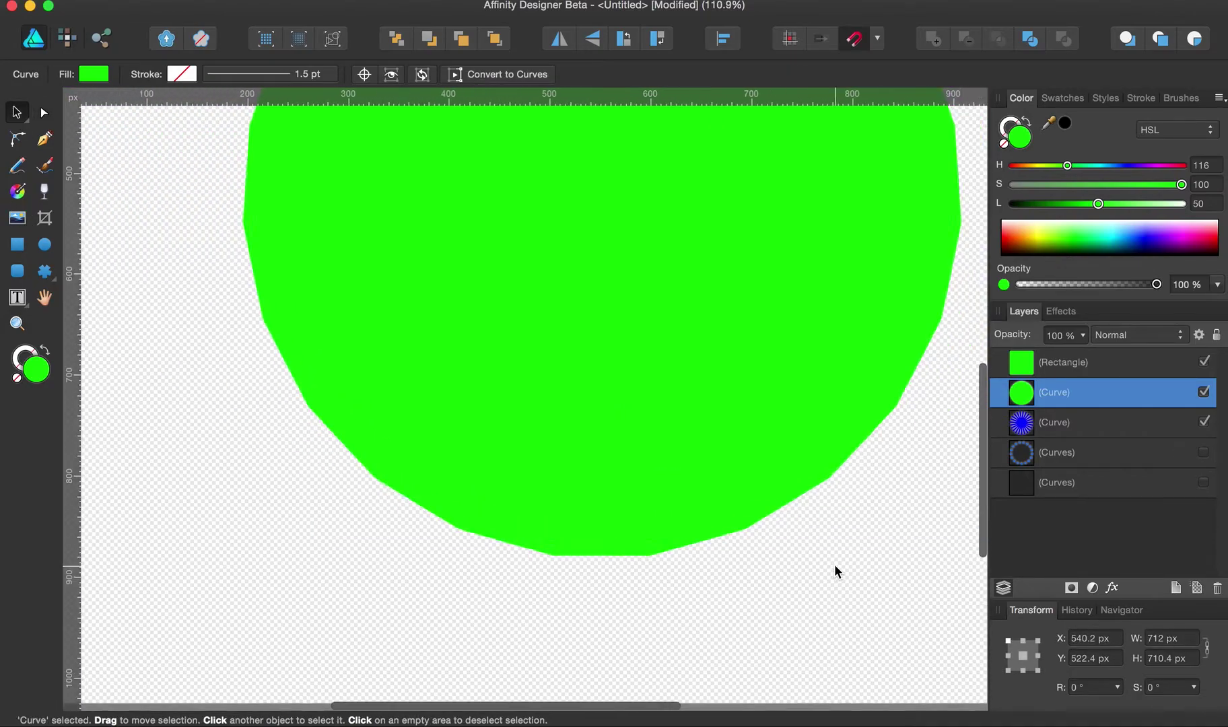
# Shrink the green polygon inward so the blue ray ends show around it.
pyautogui.hscroll(5, 833, 571)
pyautogui.moveTo(788, 556); pyautogui.dragTo(726, 541)
pyautogui.click(1204, 363)
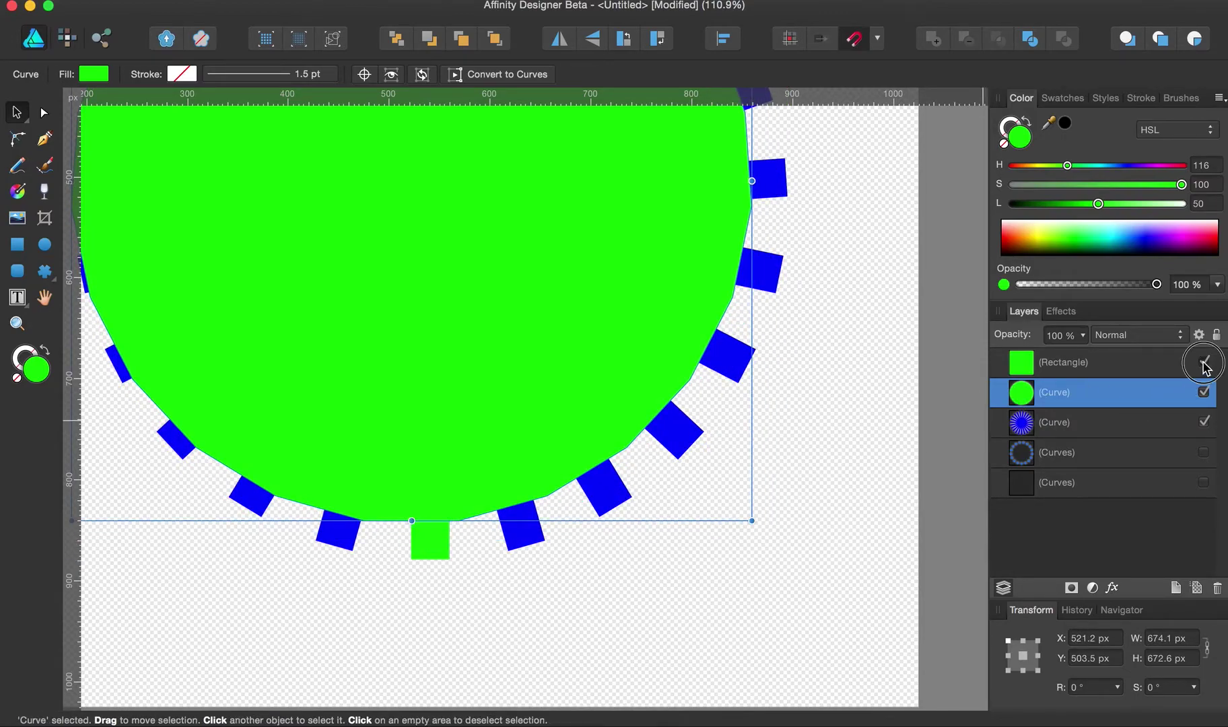
pyautogui.keyDown('shift'); pyautogui.click(1078, 427); pyautogui.keyUp('shift')
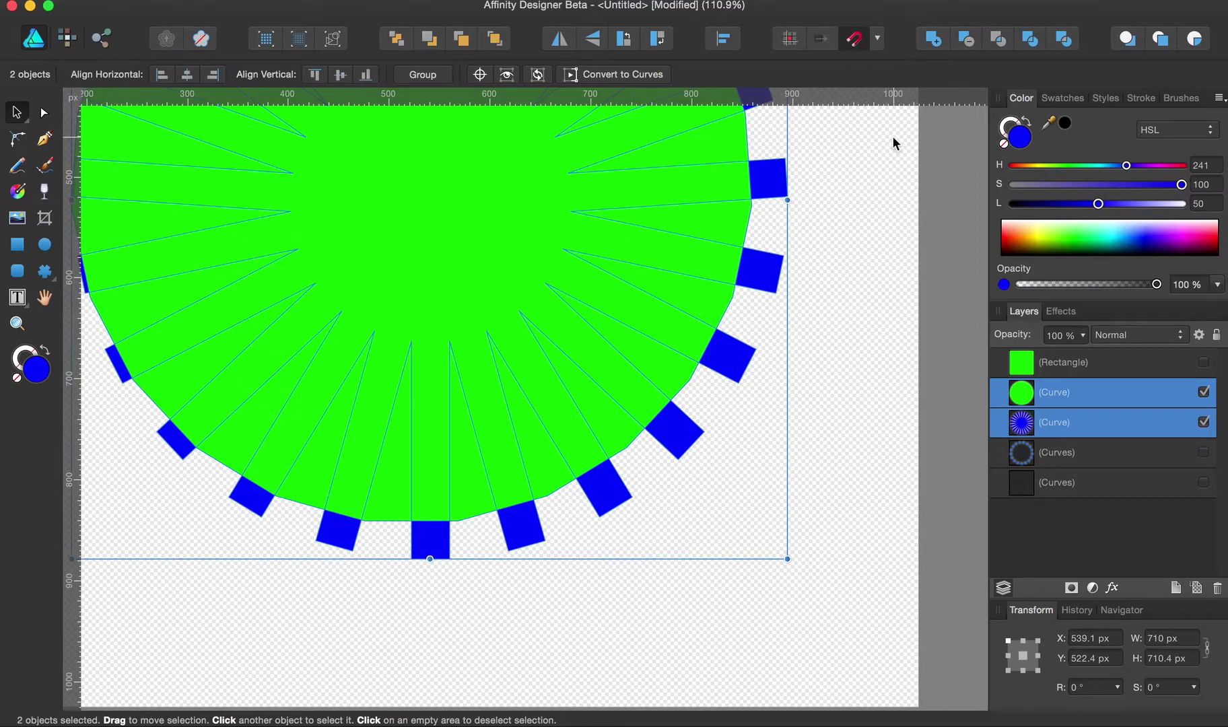
pyautogui.scroll(5, 512, 462)
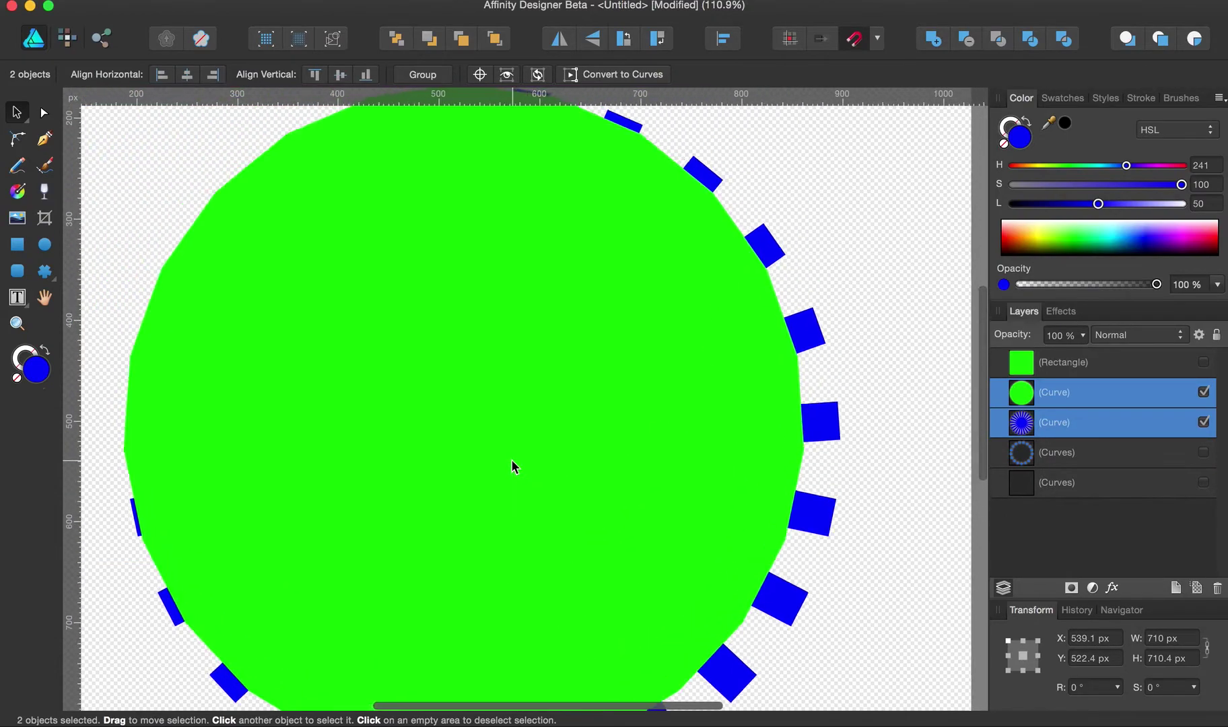
pyautogui.click(512, 461)
pyautogui.press('super+z')
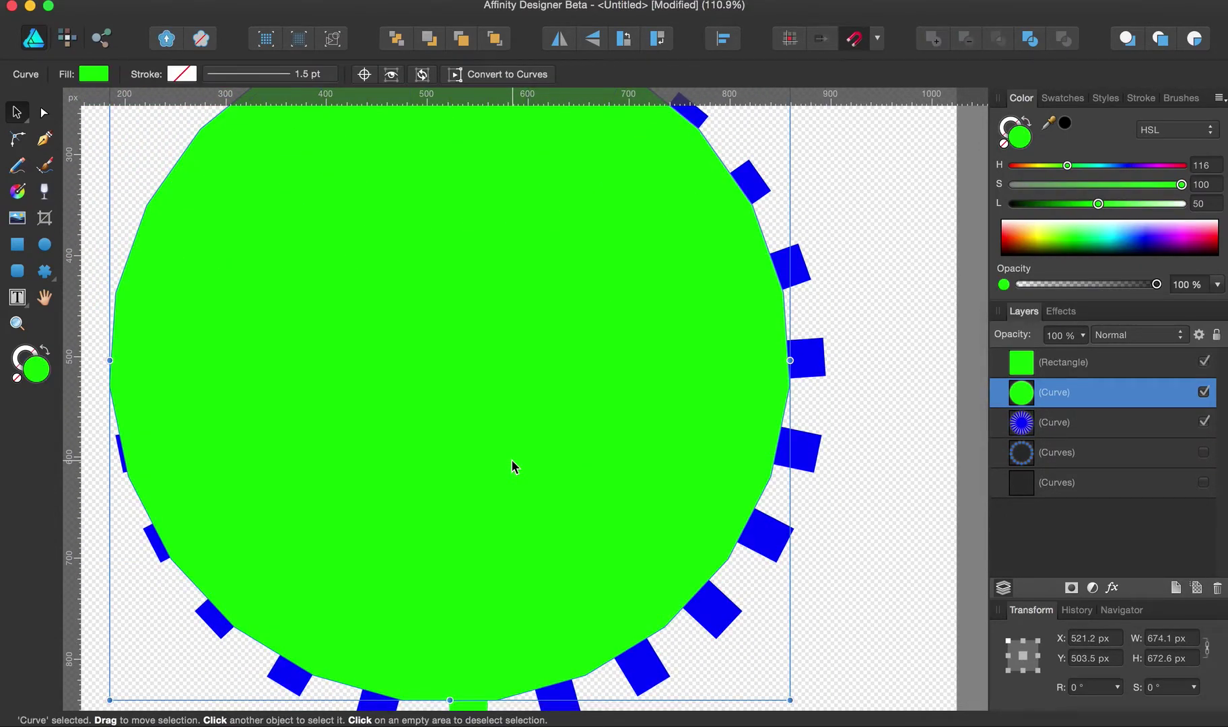
pyautogui.press('super+z')
pyautogui.scroll(-1, 620, 458)
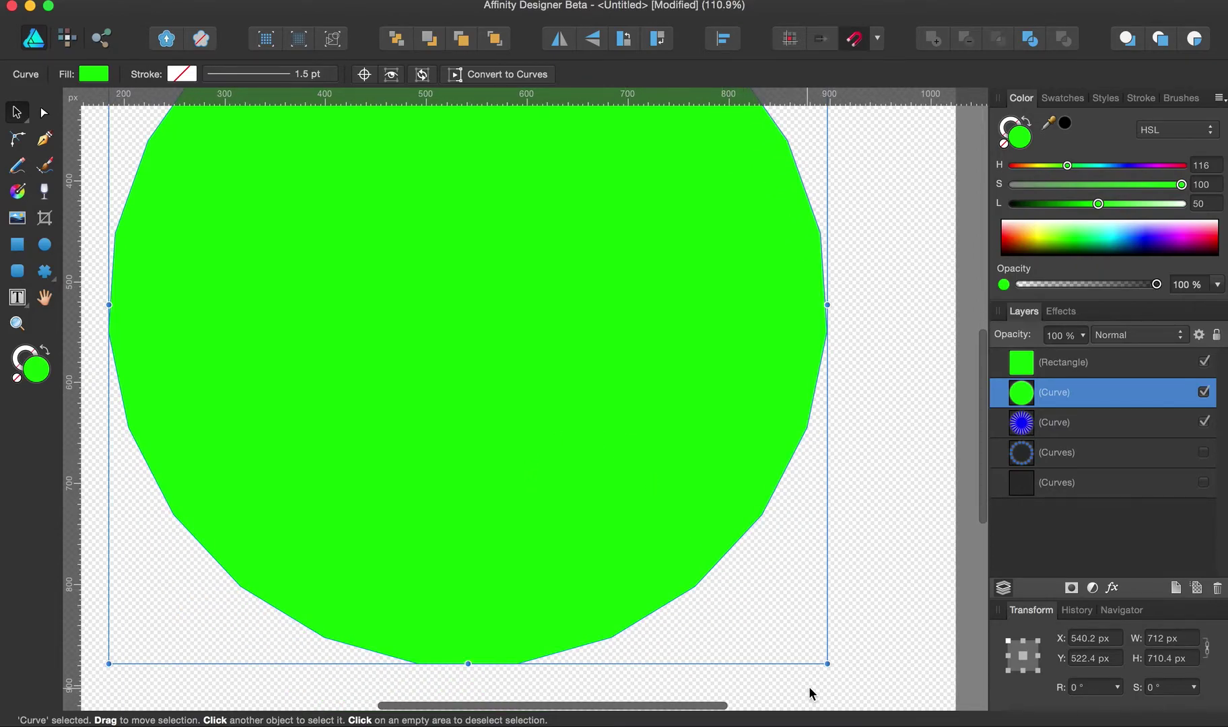
pyautogui.moveTo(829, 665); pyautogui.dragTo(774, 650)
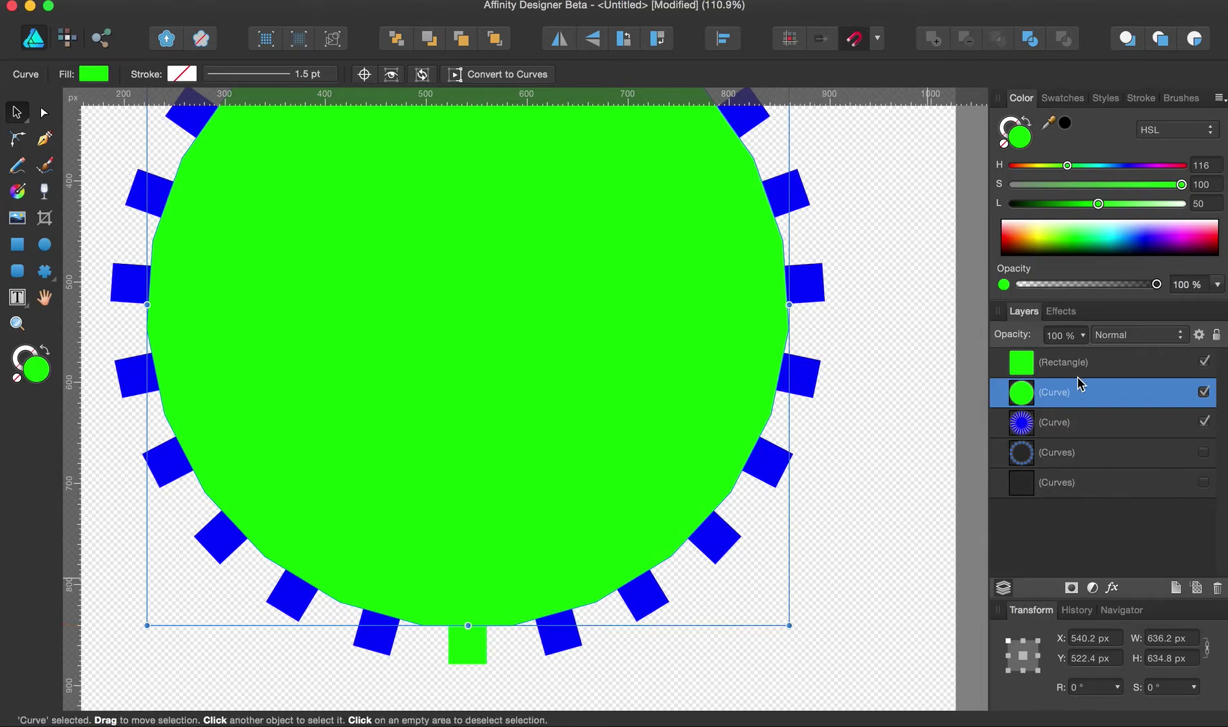
# Select the green polygon with the blue starburst and Subtract it.
pyautogui.click(1208, 374)
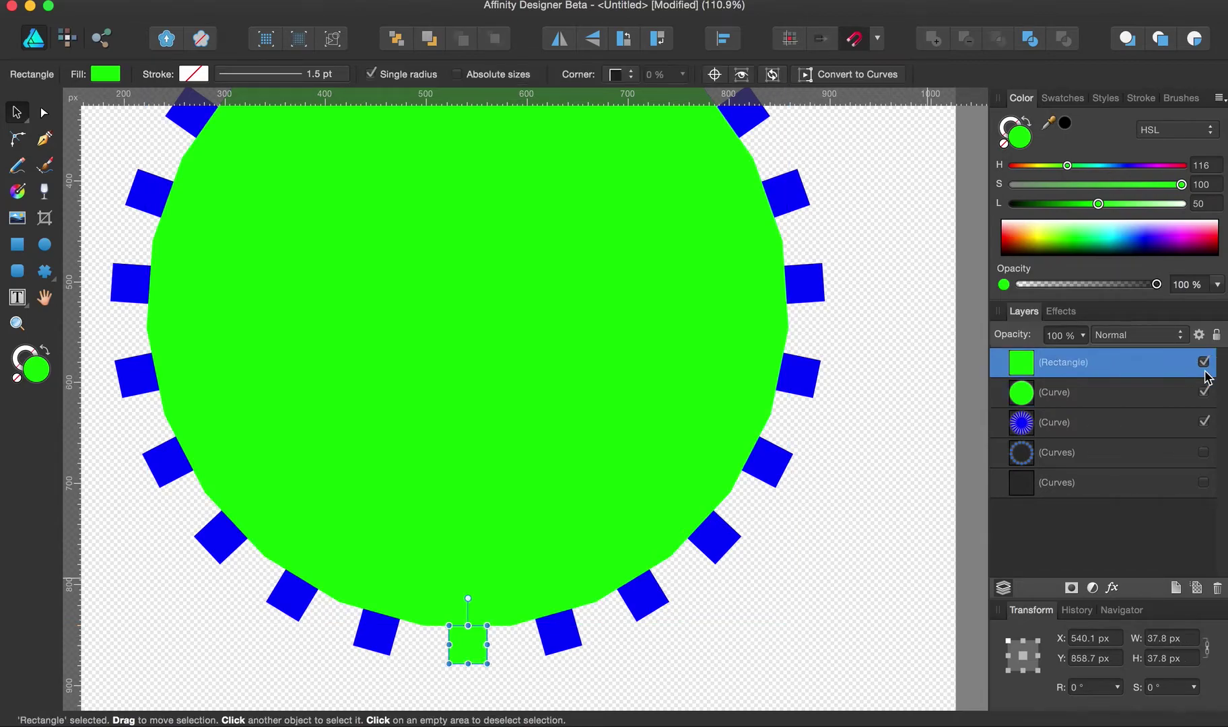
pyautogui.click(1107, 403)
pyautogui.keyDown('shift'); pyautogui.click(1098, 425); pyautogui.keyUp('shift')
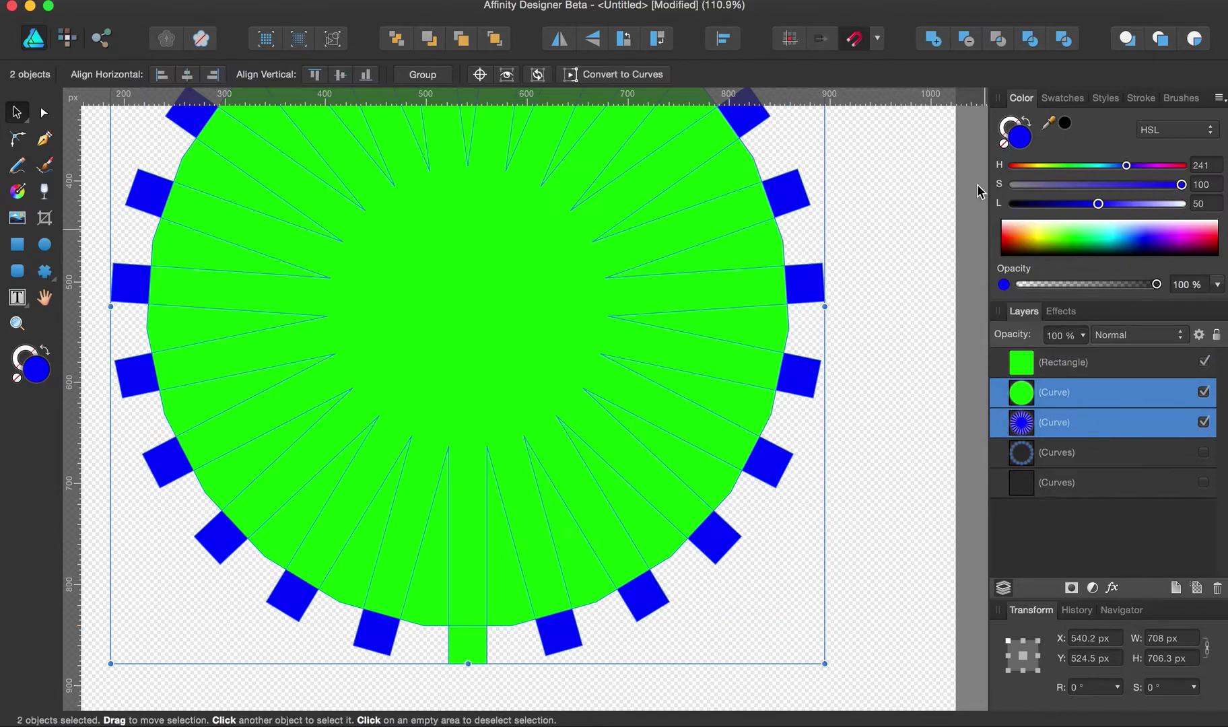
pyautogui.click(970, 38)
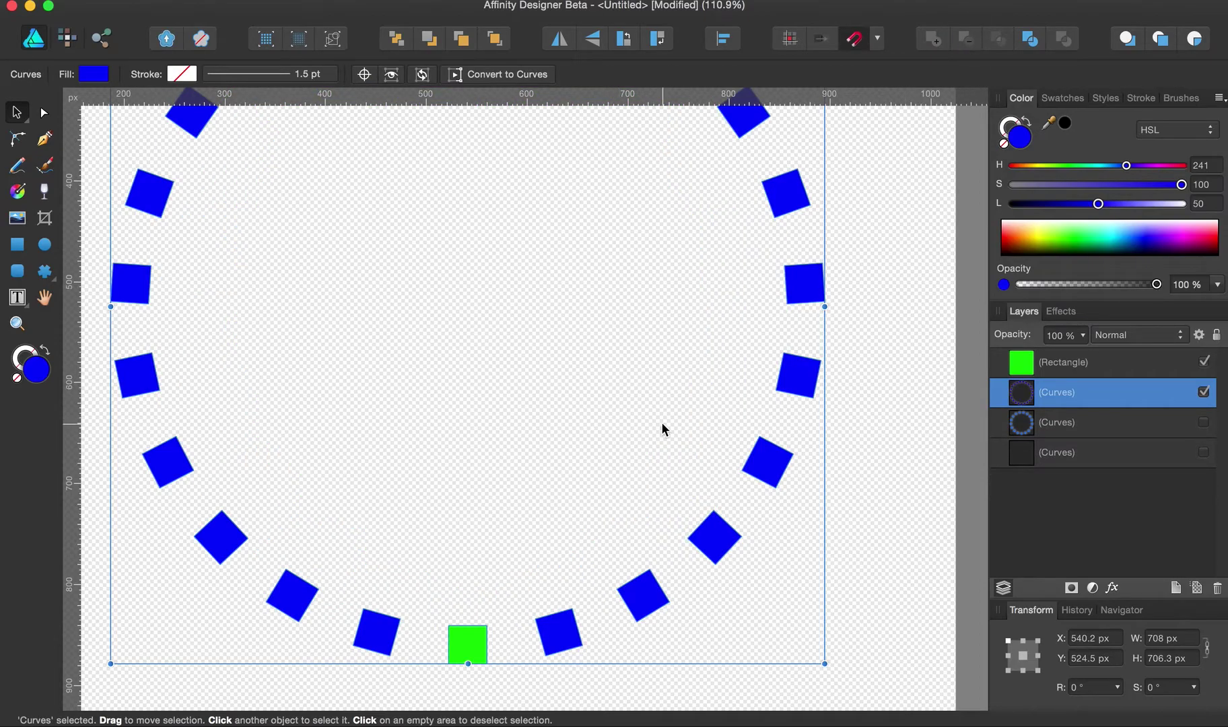
# Select all nodes of the square ring and round their corners to 37.5 px circles.
pyautogui.scroll(-1, 767, 415)
pyautogui.scroll(-4, 767, 414)
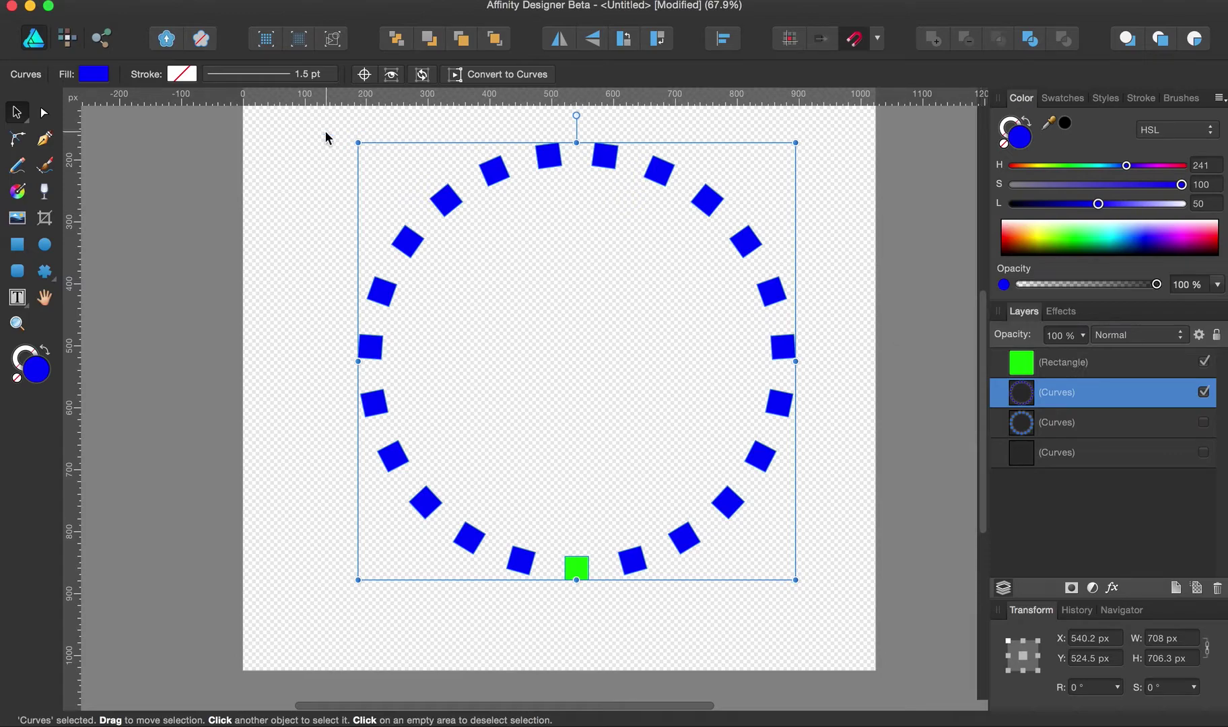
pyautogui.click(45, 114)
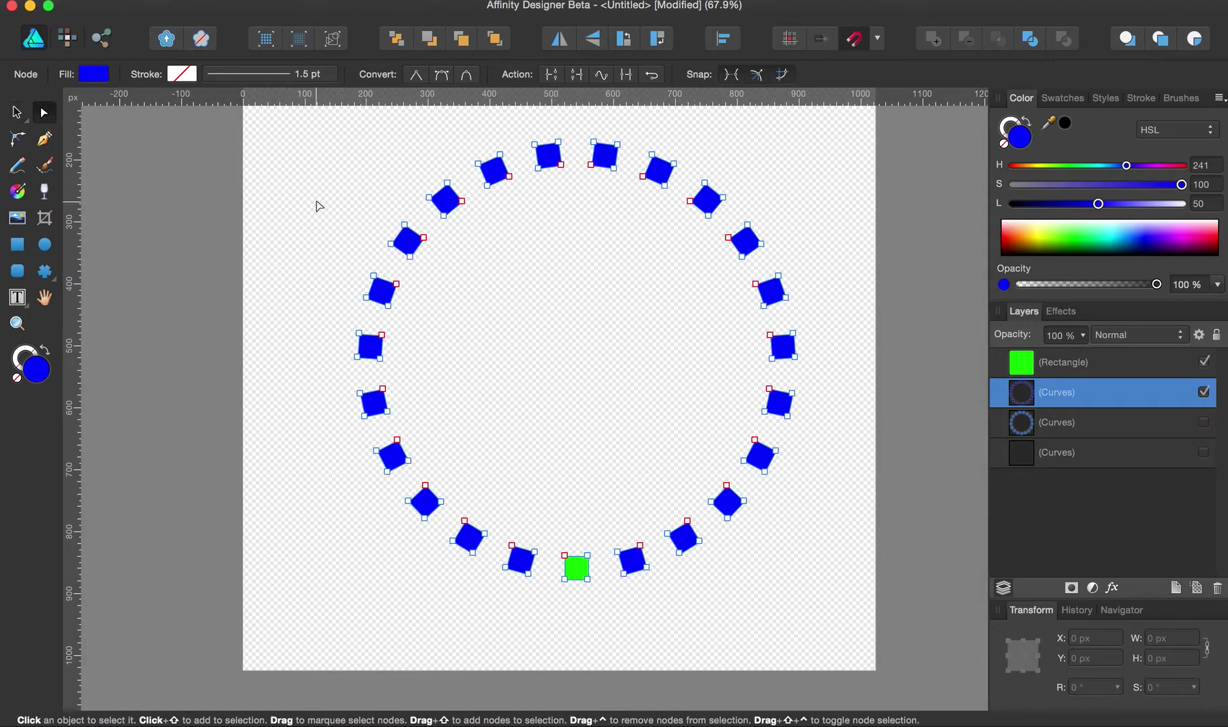
pyautogui.moveTo(352, 130); pyautogui.dragTo(842, 628)
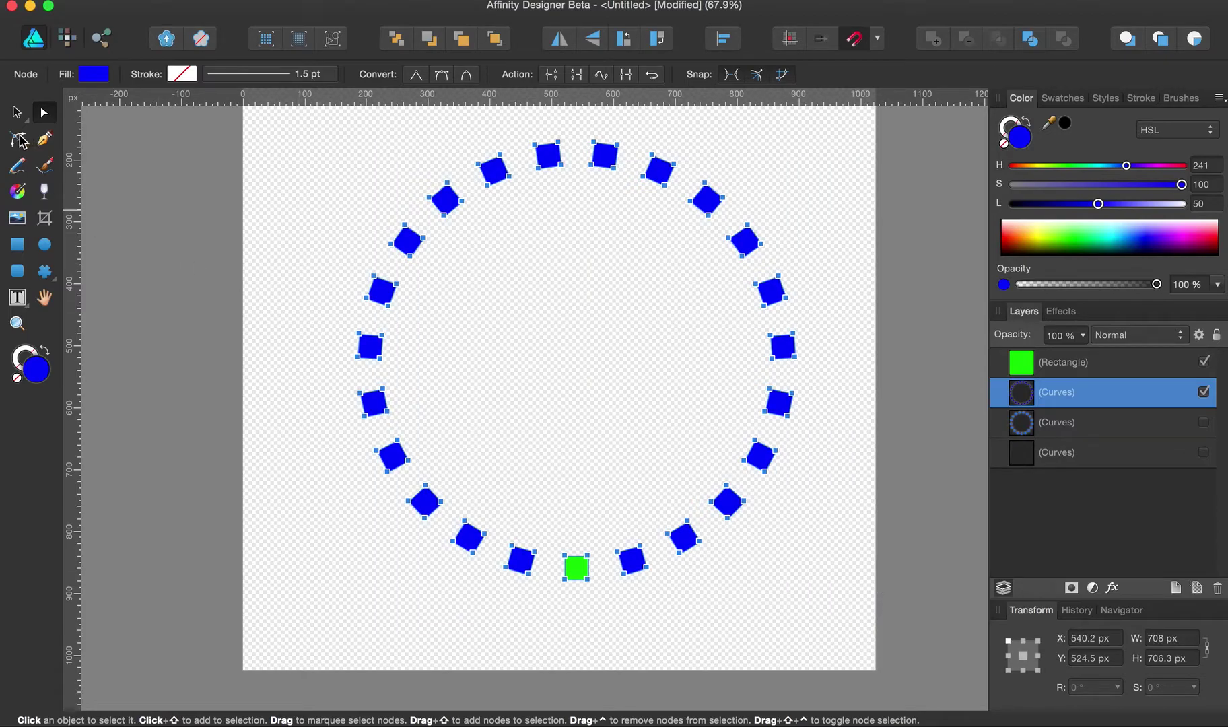
pyautogui.click(22, 138)
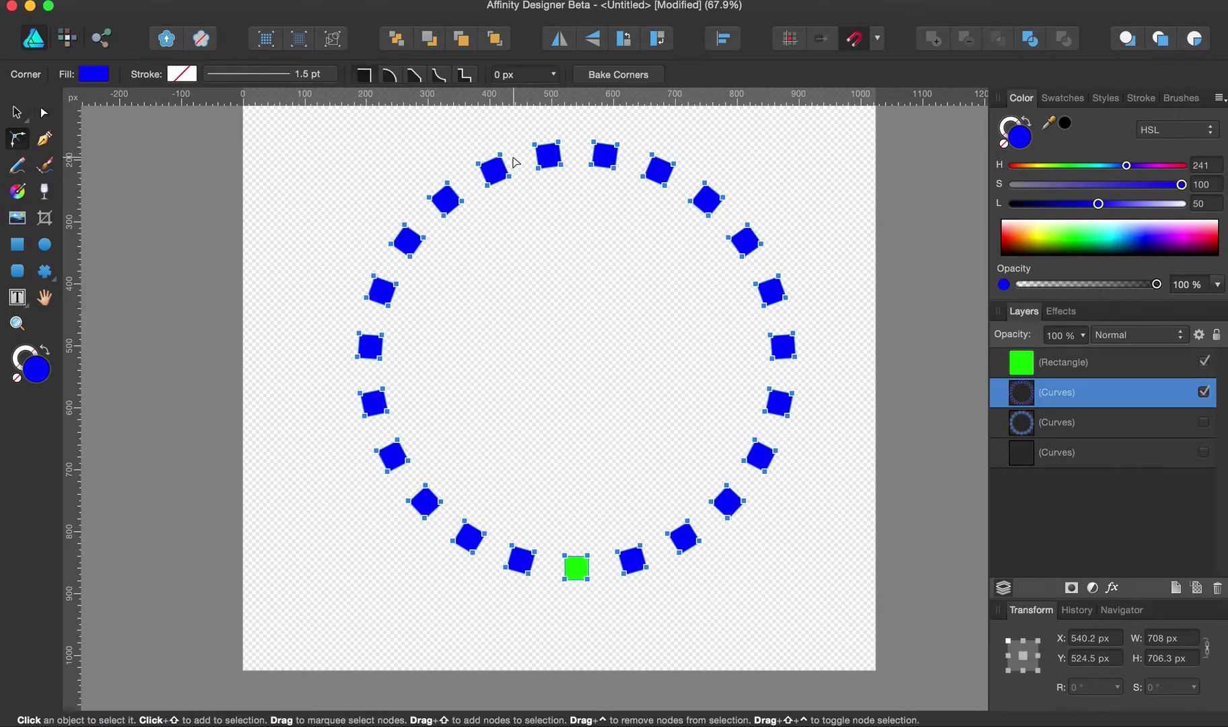
pyautogui.scroll(4, 512, 155)
pyautogui.moveTo(499, 165); pyautogui.dragTo(192, 387)
pyautogui.click(150, 334)
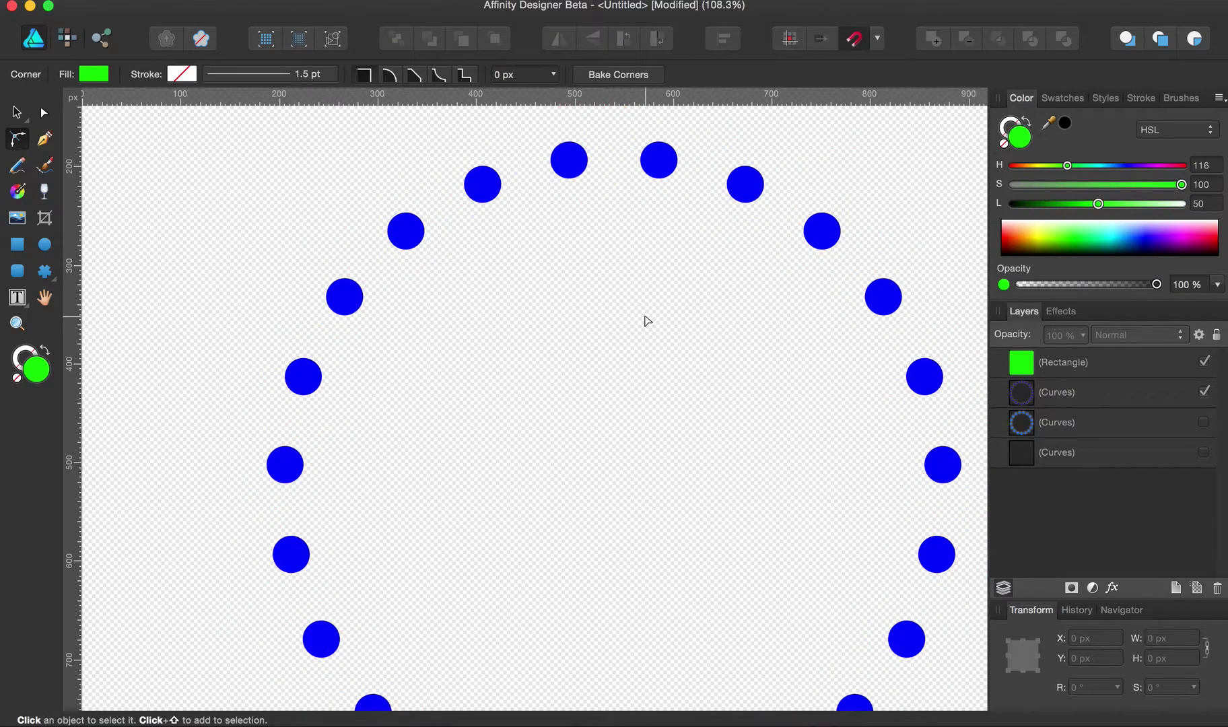
# Hide the green square and blue dot ring, and show the large dotted circle layer.
pyautogui.scroll(-4, 647, 318)
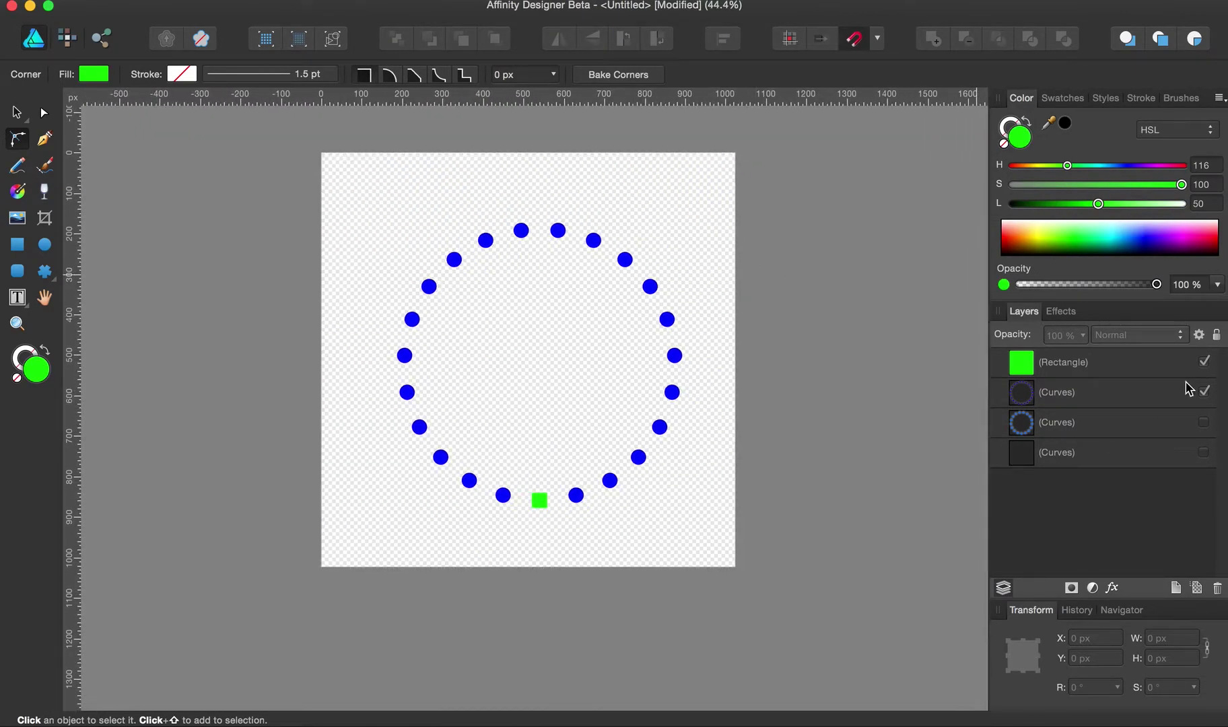
pyautogui.click(1205, 362)
pyautogui.scroll(3, 507, 349)
pyautogui.scroll(-1, 506, 349)
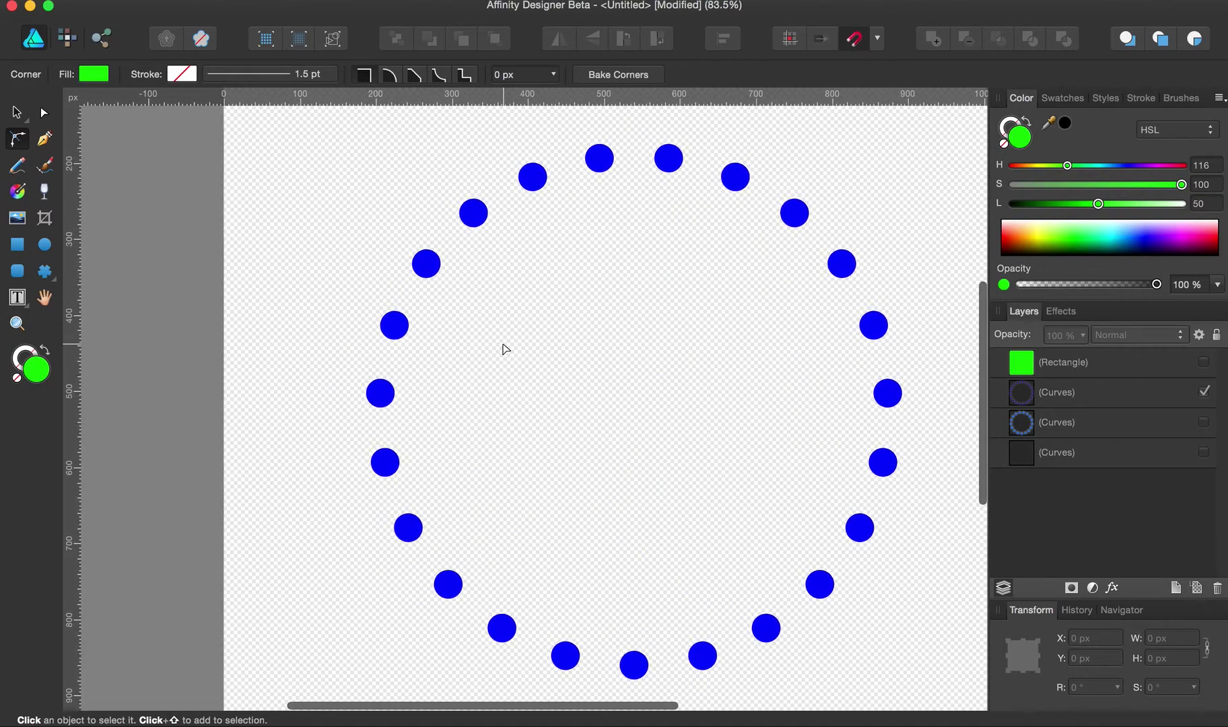
pyautogui.scroll(-1, 662, 441)
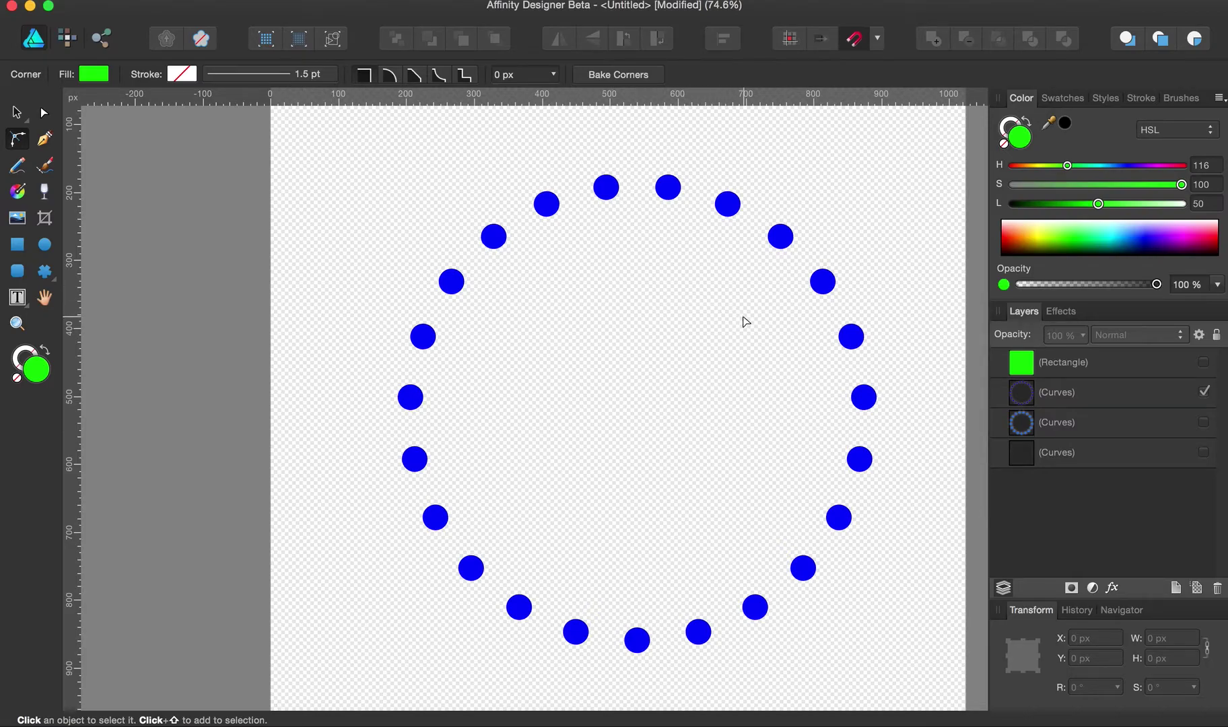
pyautogui.click(1205, 391)
pyautogui.click(1204, 452)
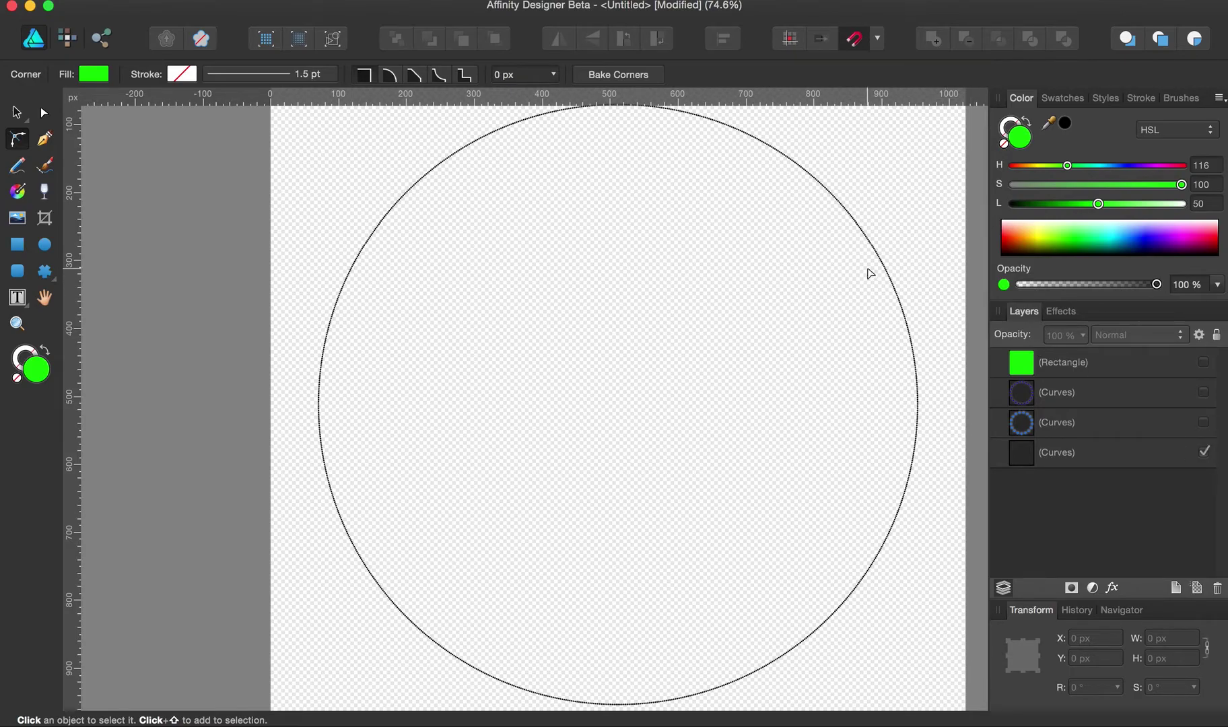
# Inspect the dotted circle's edge up close, then undo the corner rounding.
pyautogui.scroll(10, 870, 275)
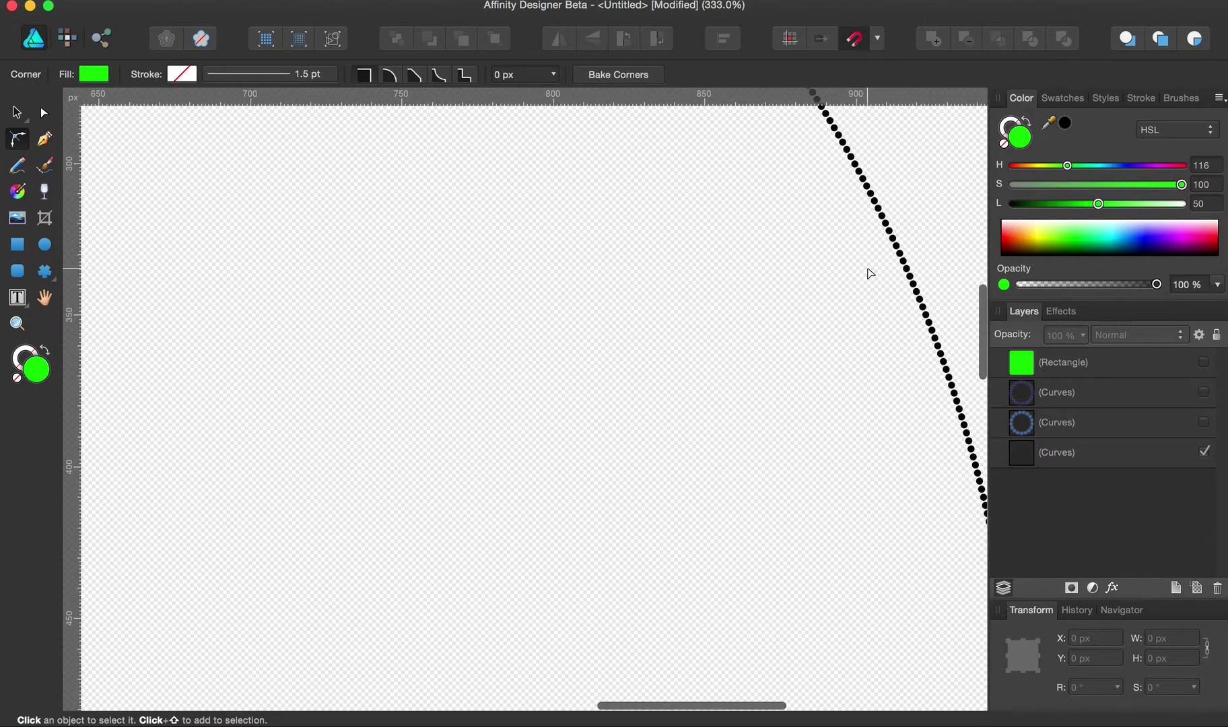
pyautogui.scroll(-15, 870, 274)
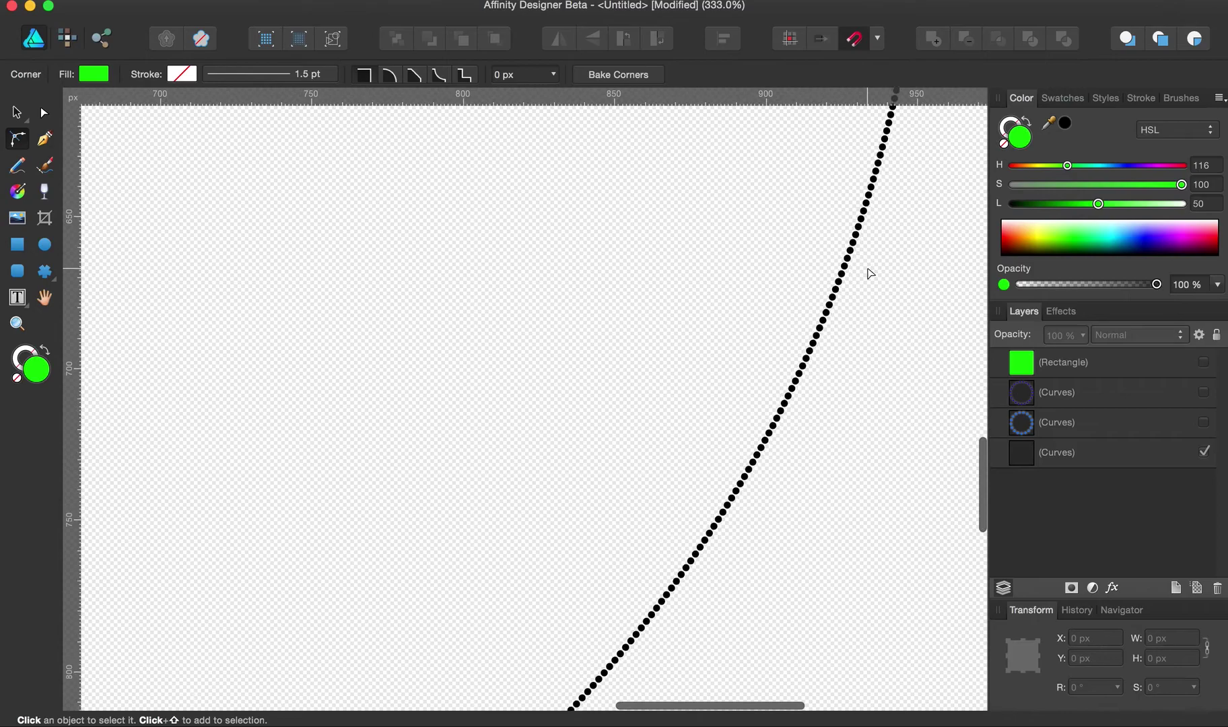
pyautogui.scroll(-5, 870, 275)
pyautogui.hscroll(-5, 870, 274)
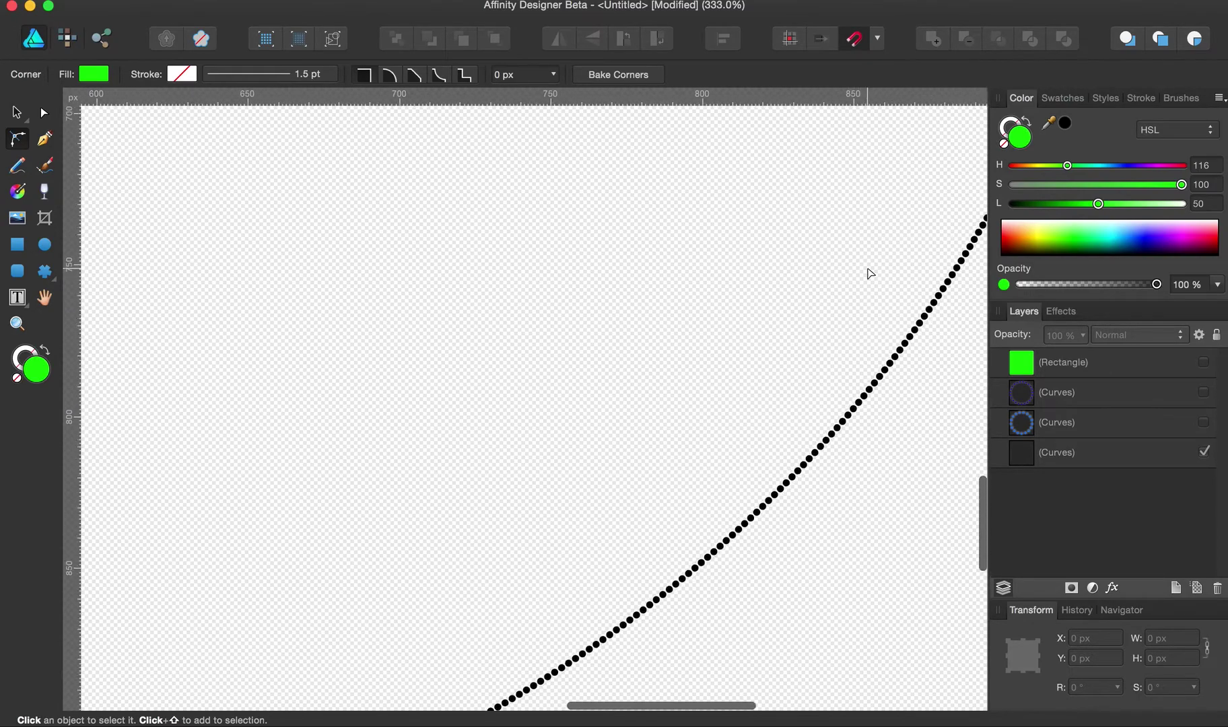
pyautogui.scroll(8, 870, 274)
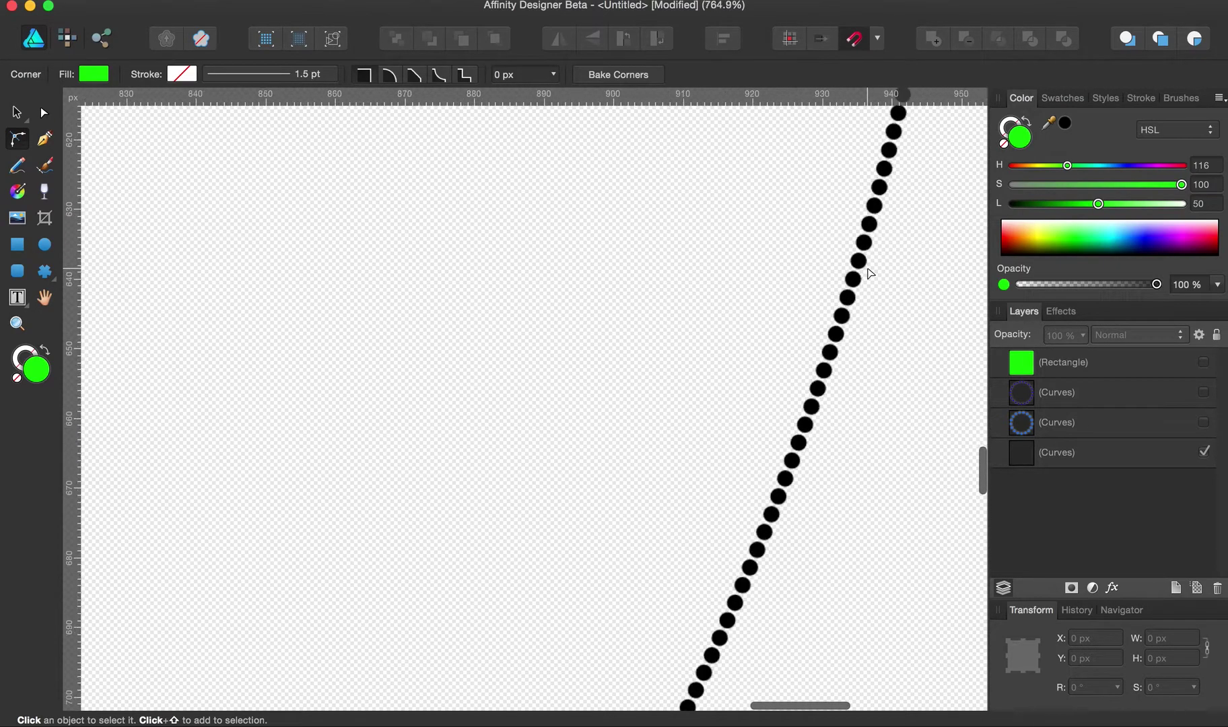
pyautogui.scroll(4, 870, 274)
pyautogui.scroll(-8, 870, 274)
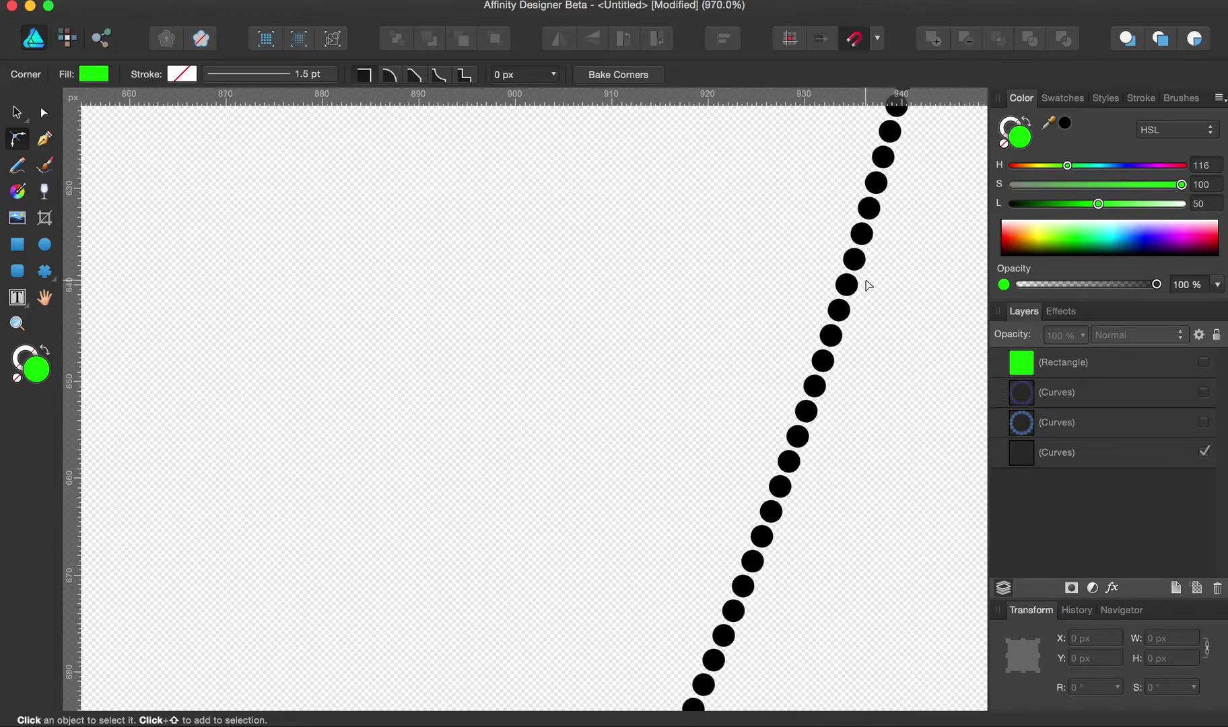
pyautogui.scroll(-7, 869, 286)
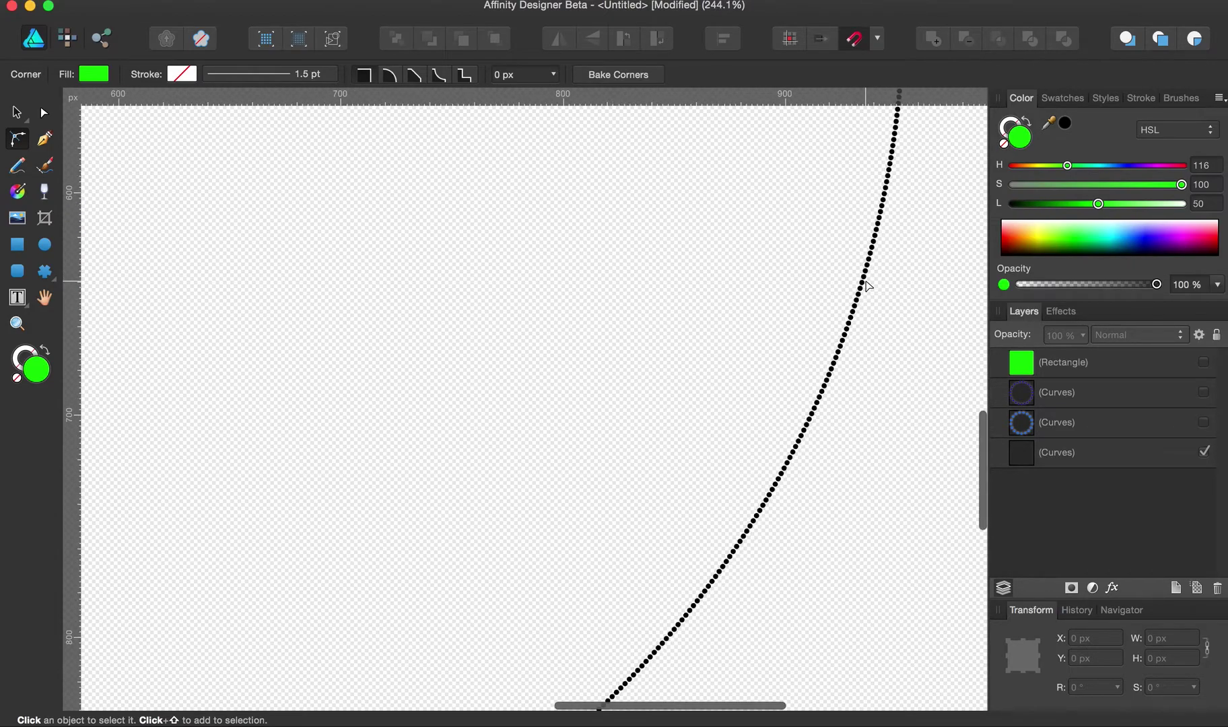
pyautogui.hscroll(-2, 869, 287)
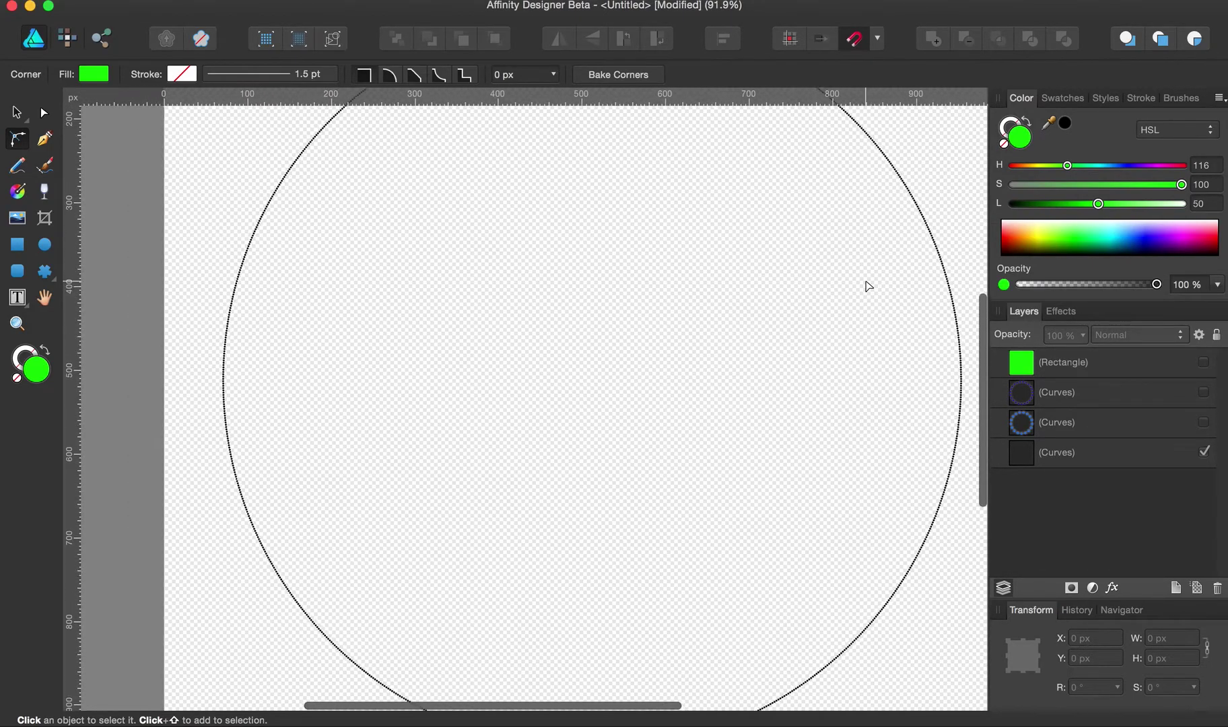
pyautogui.scroll(5, 869, 287)
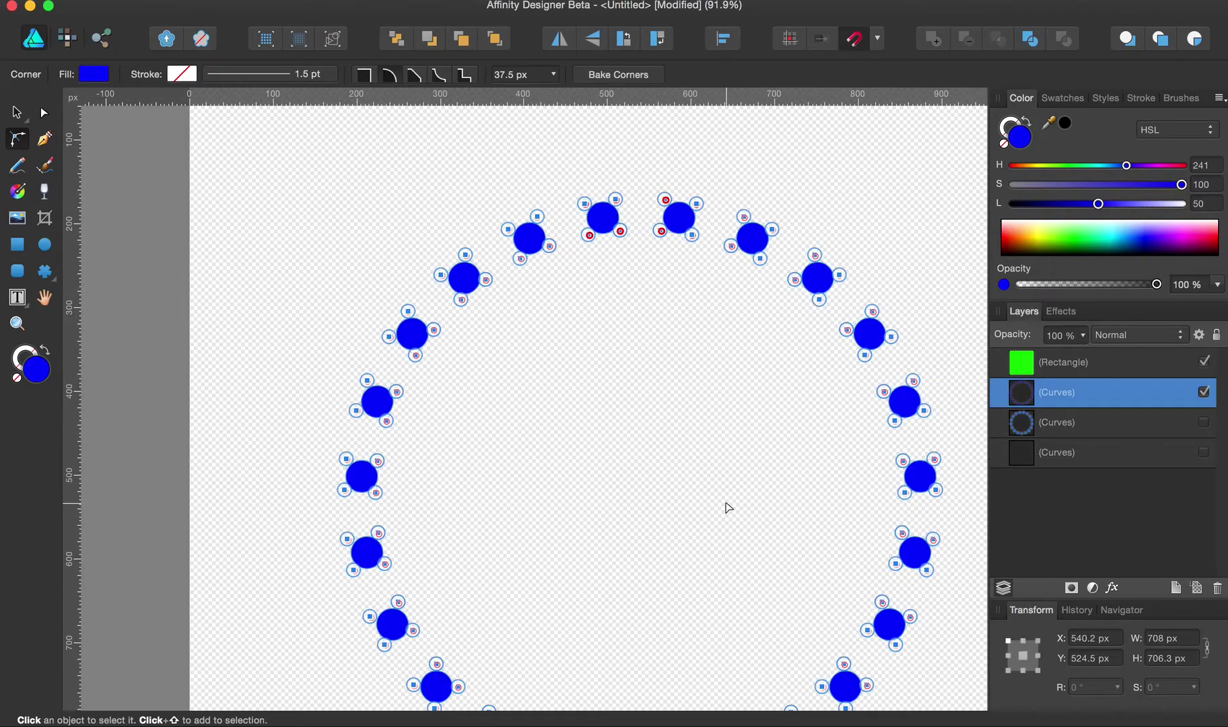
pyautogui.press('super+z')
# Undo the subtraction and the green square, restoring the full blue starburst.
pyautogui.scroll(-5, 729, 508)
pyautogui.hscroll(2, 729, 507)
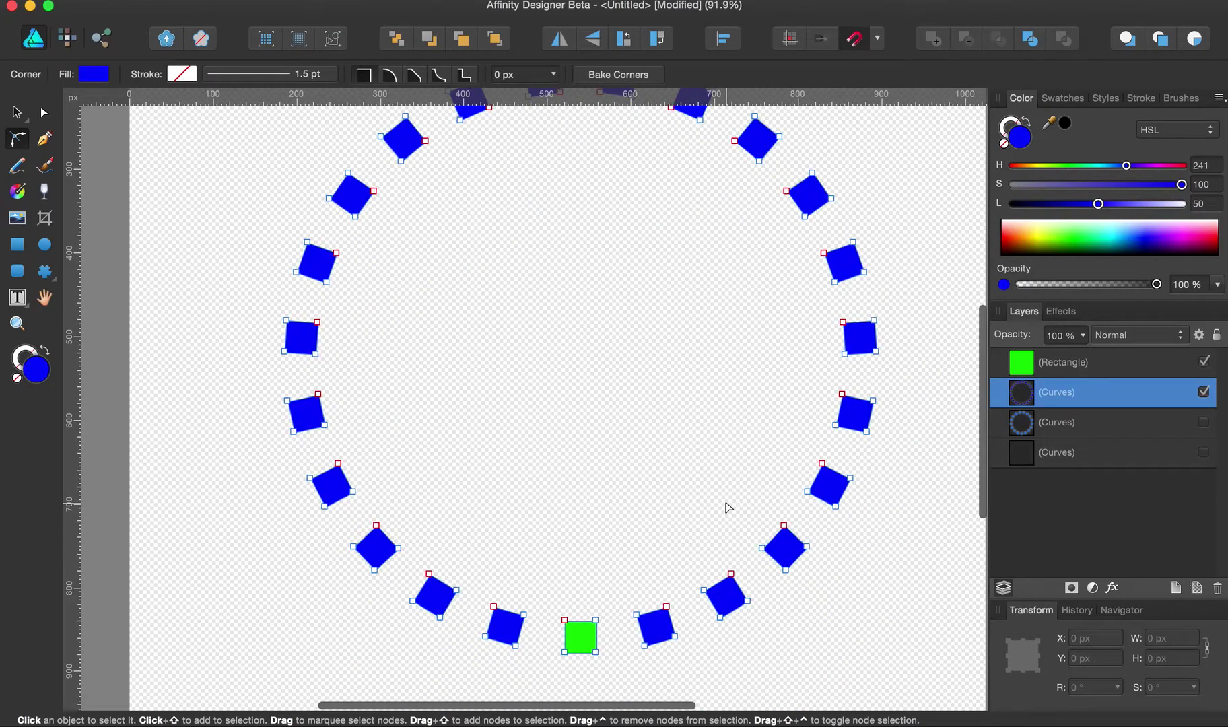
pyautogui.press('super+z')
pyautogui.press('super+z')
pyautogui.press('super+z')
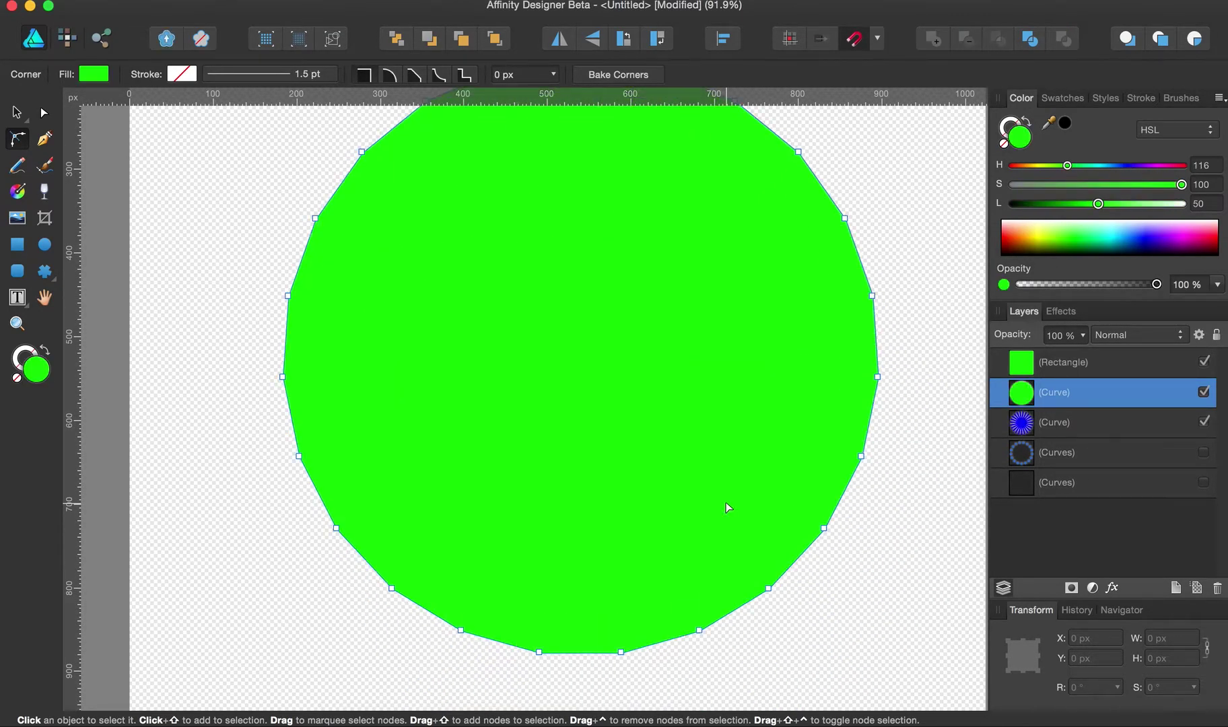
pyautogui.press('super+z')
pyautogui.press('super+z')
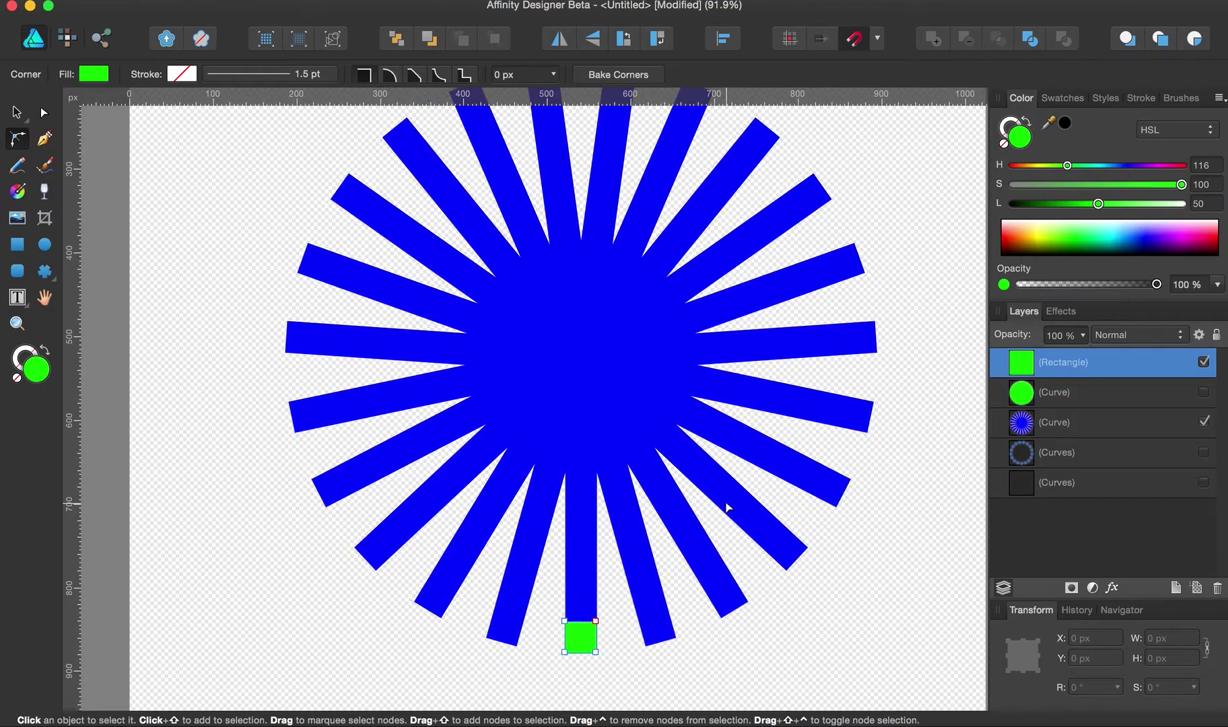
pyautogui.press('super+z')
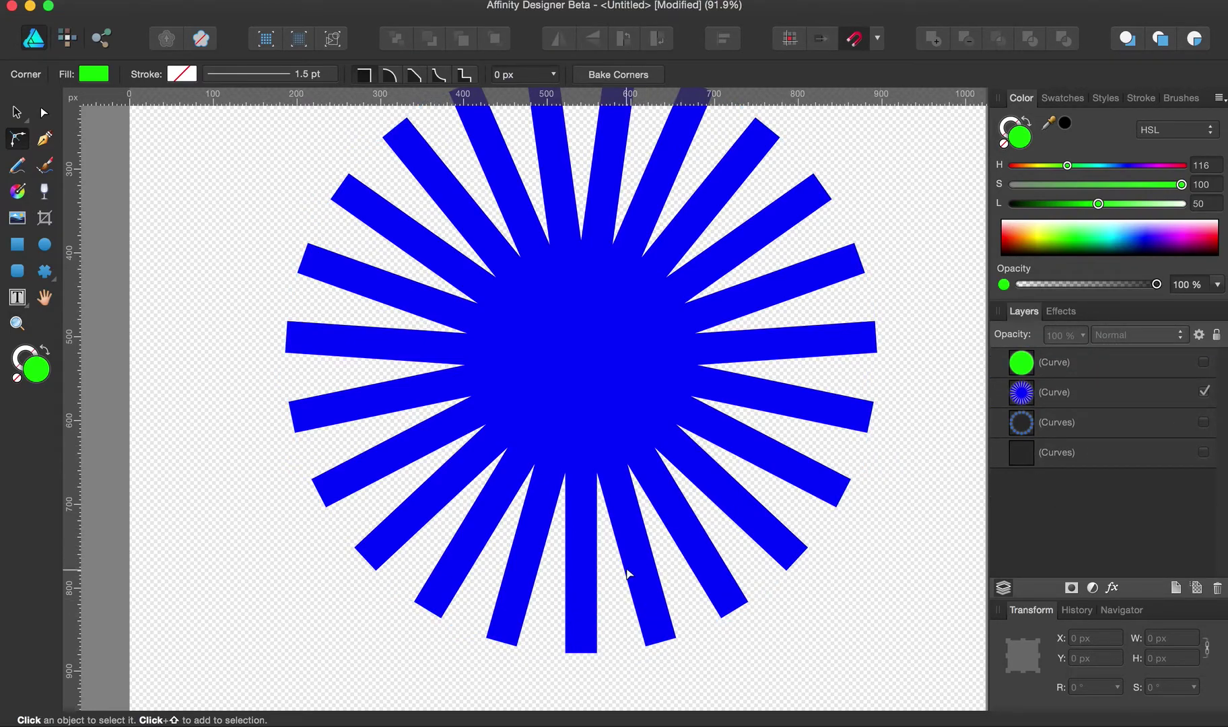
pyautogui.scroll(5, 576, 667)
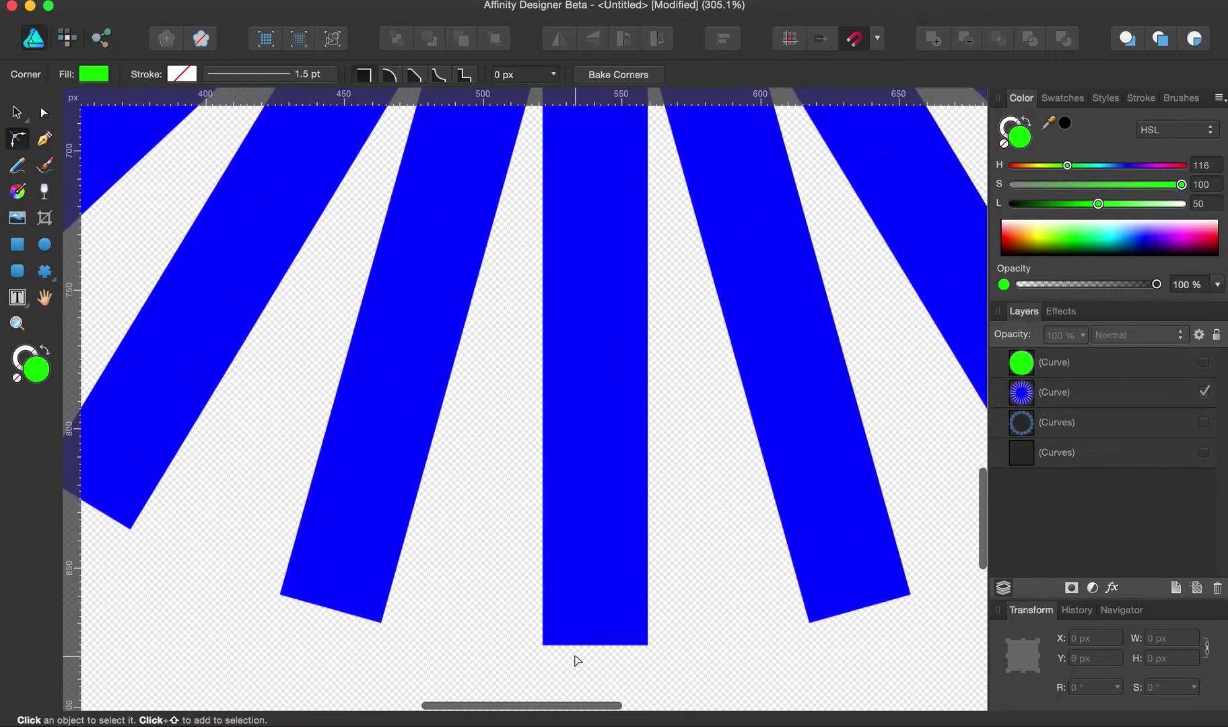
pyautogui.scroll(1, 778, 484)
pyautogui.scroll(-3, 738, 494)
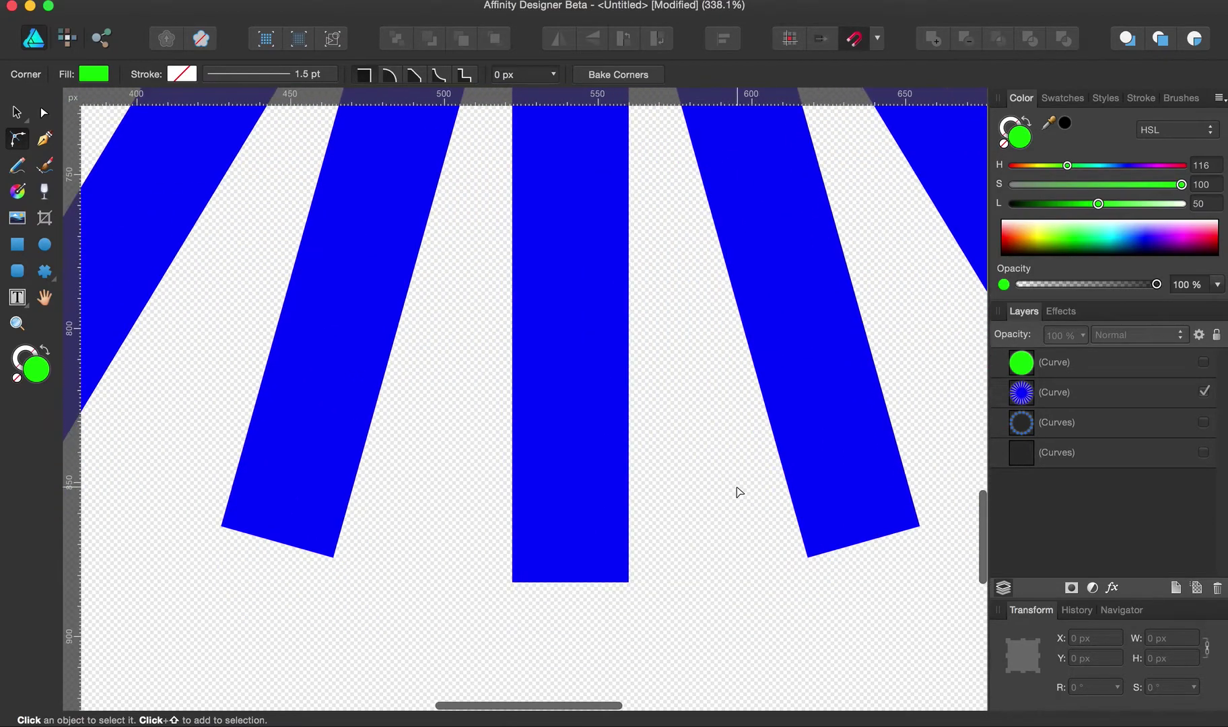
# Draw a 35.6 px green square snapped to the central bar's bottom end.
pyautogui.click(18, 244)
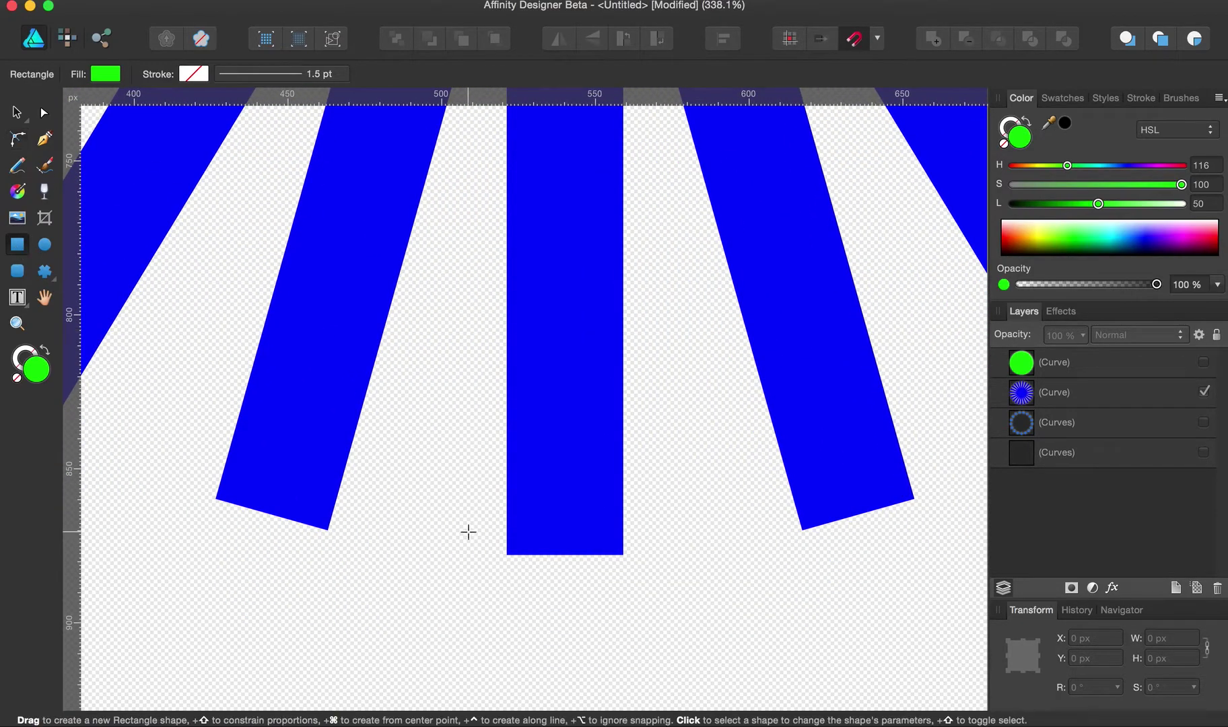
pyautogui.scroll(3, 545, 542)
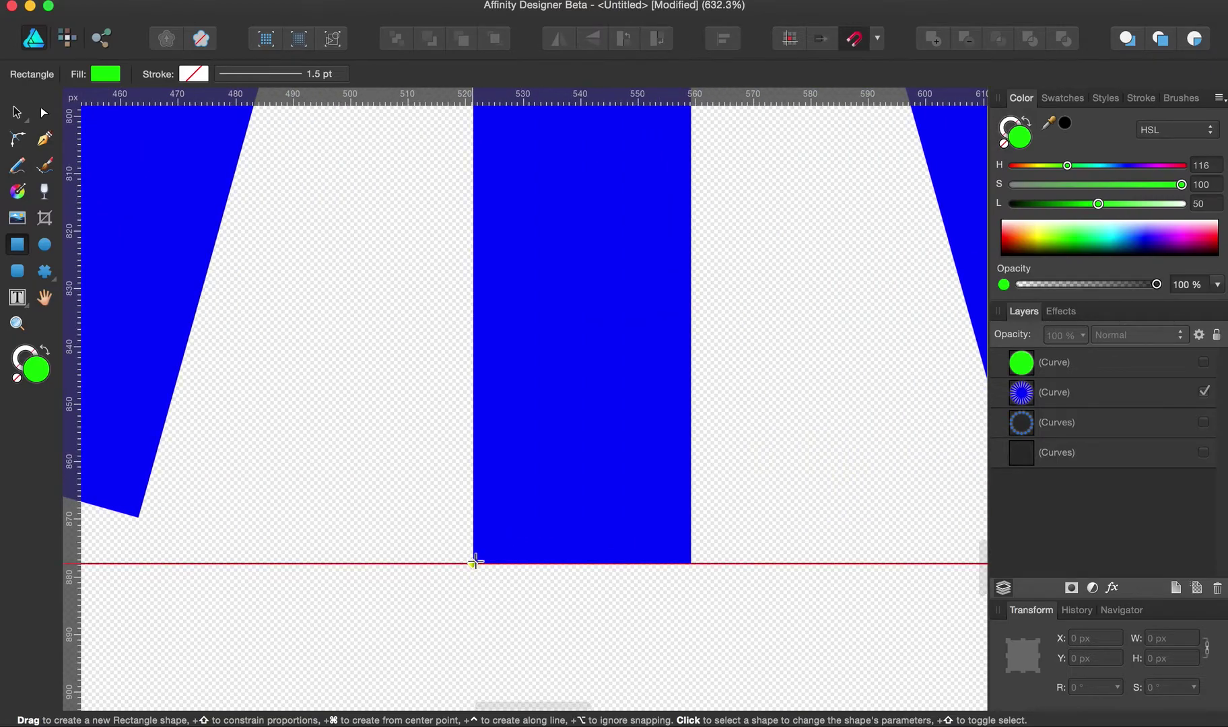
pyautogui.moveTo(475, 562); pyautogui.dragTo(721, 357)
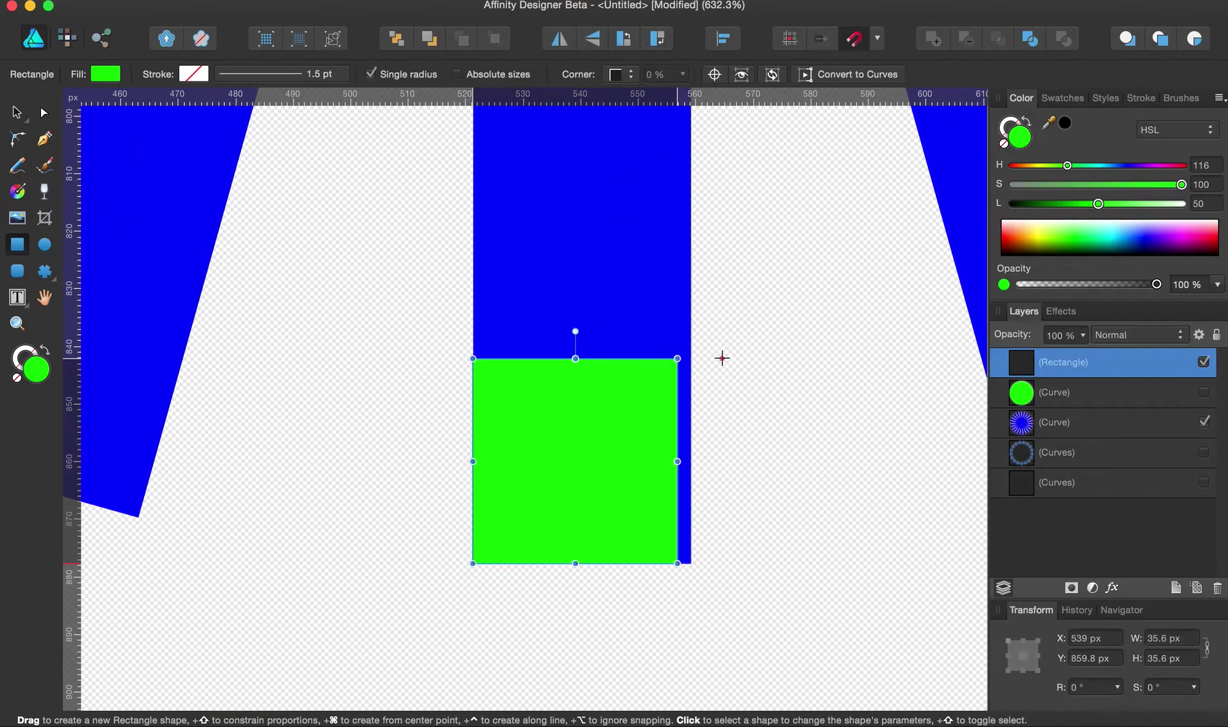
pyautogui.click(1047, 424)
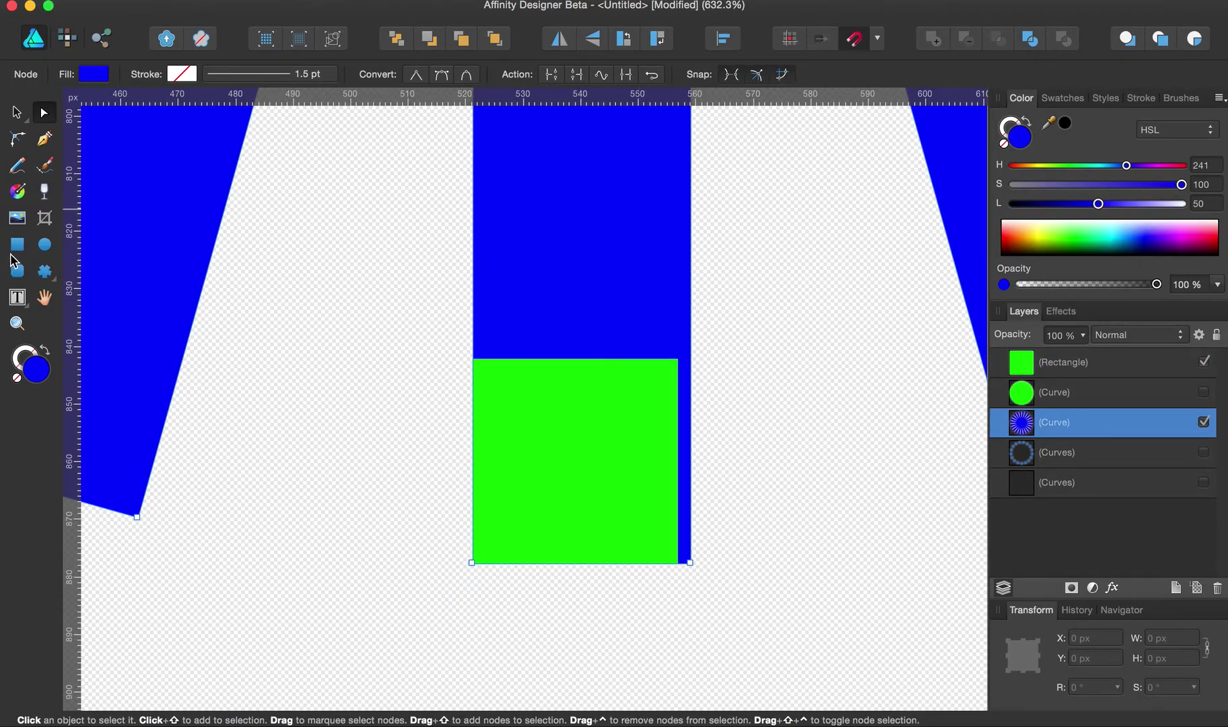
# Draw a thin green strip across the central bar and select it with the blue rays.
pyautogui.click(17, 247)
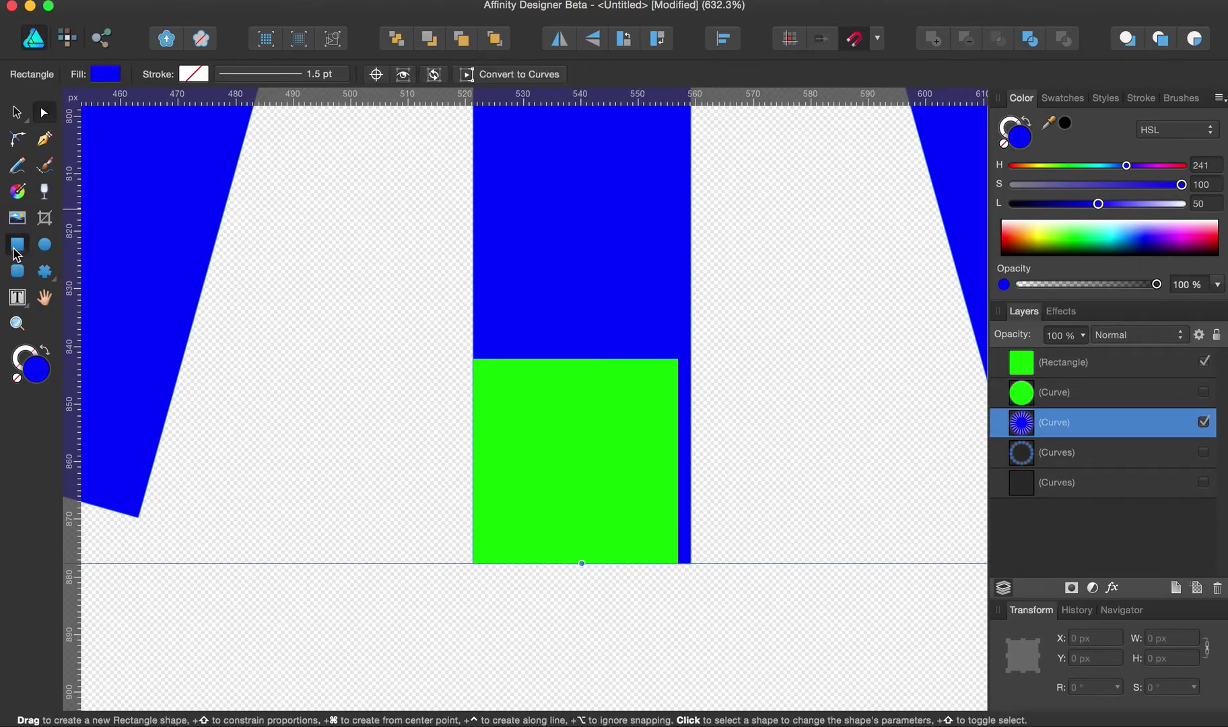
pyautogui.click(425, 657)
pyautogui.moveTo(387, 265); pyautogui.dragTo(790, 296)
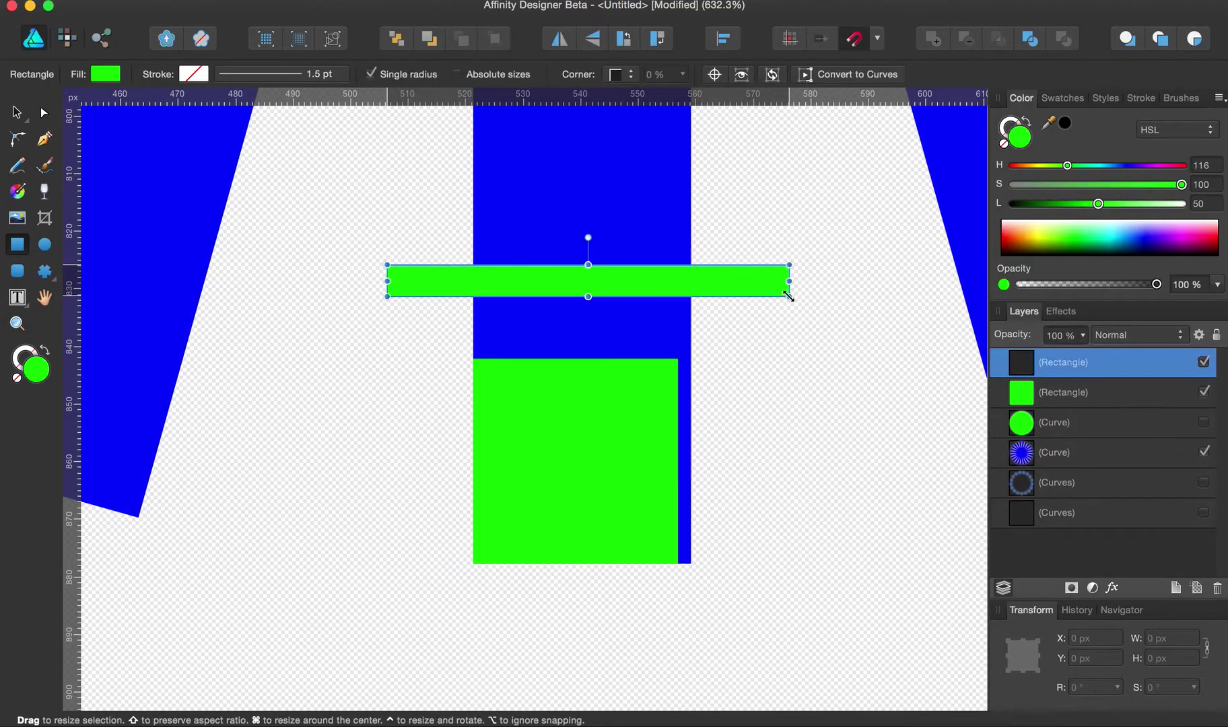
pyautogui.keyDown('super'); pyautogui.click(1055, 455); pyautogui.keyUp('super')
pyautogui.press('a')
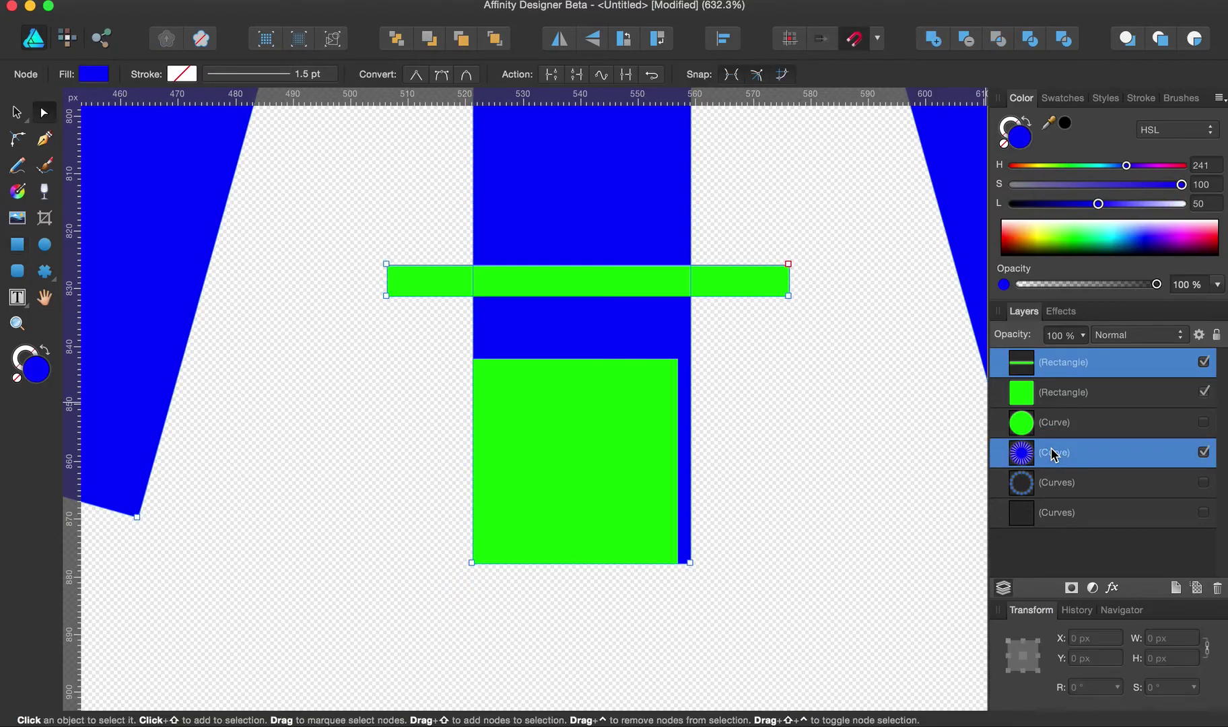
# Subtract the strip from the rays and Divide the result into separate pieces.
pyautogui.click(967, 37)
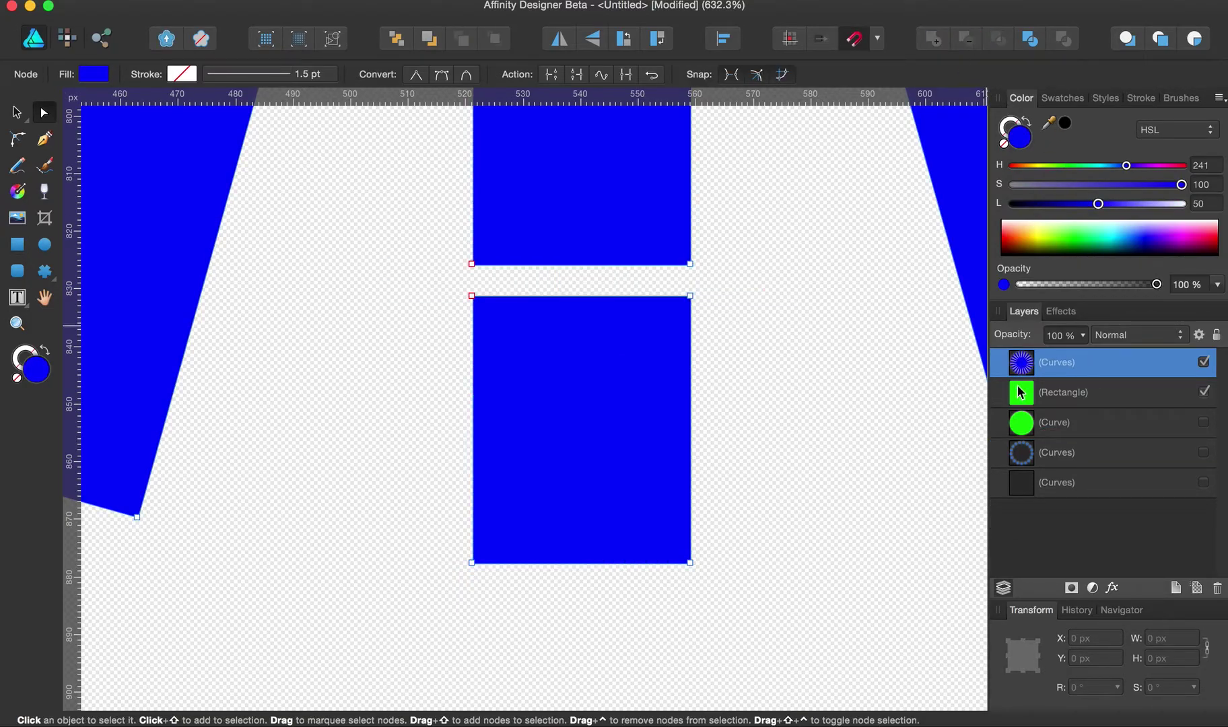
pyautogui.click(1031, 41)
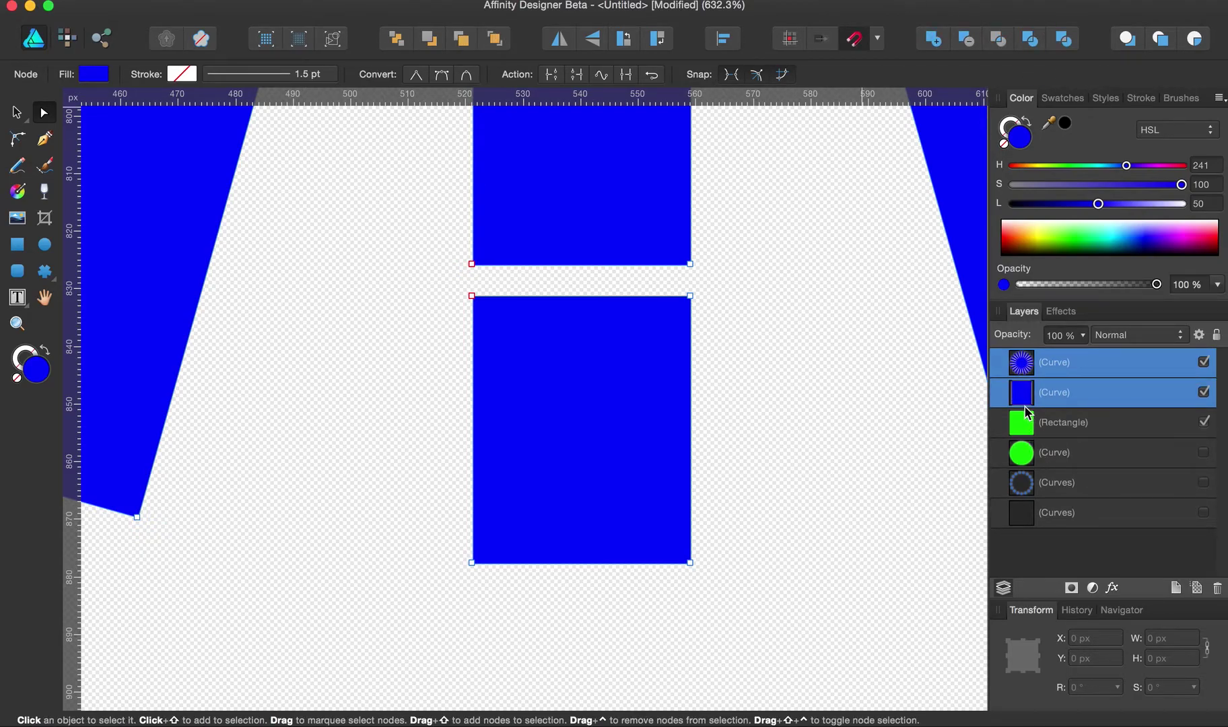
pyautogui.click(626, 407)
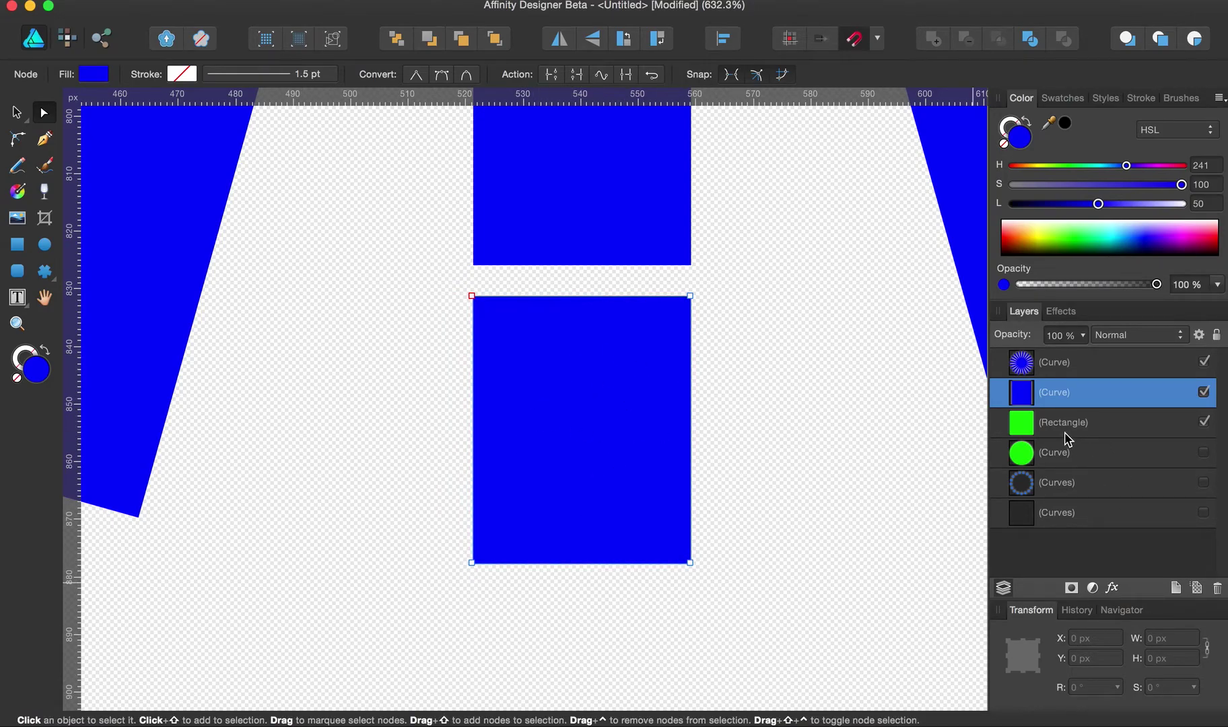
# Resize the green square to fit the detached tip, Add the tip back, and raise the green circle to the top.
pyautogui.moveTo(1068, 432)
pyautogui.mouseDown()
pyautogui.moveTo(1043, 431)
pyautogui.moveTo(1024, 381)
pyautogui.mouseUp()
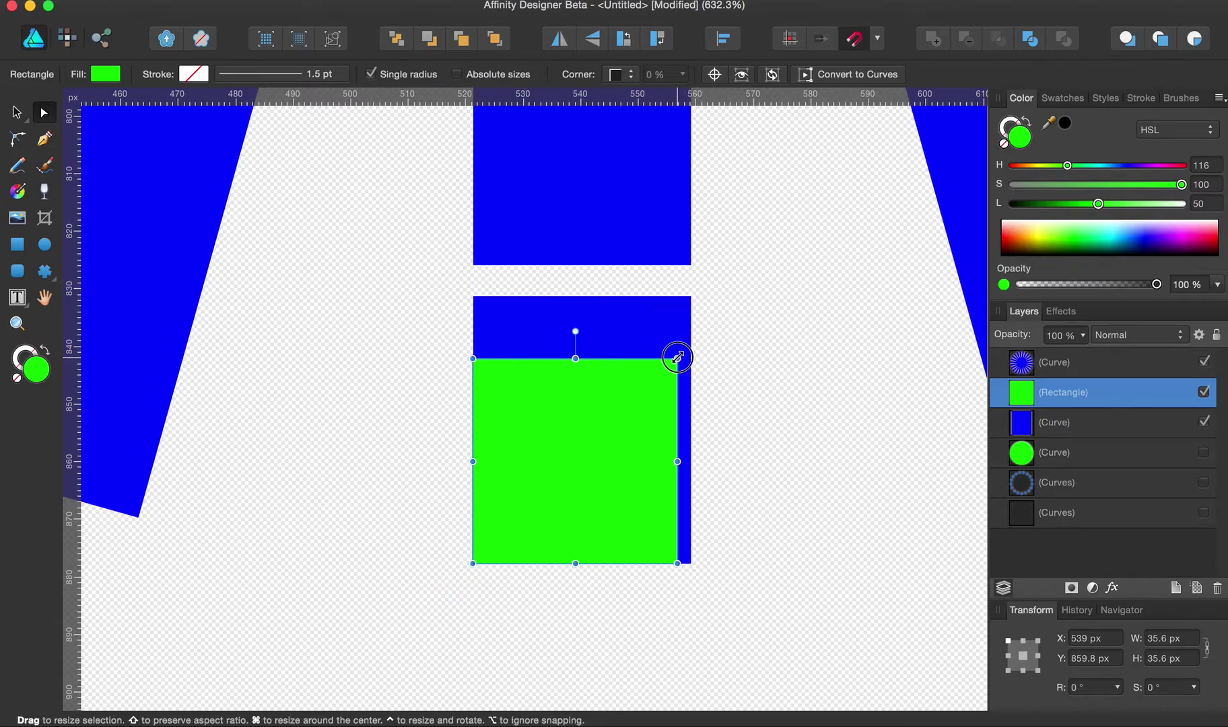
pyautogui.moveTo(678, 359); pyautogui.dragTo(690, 344)
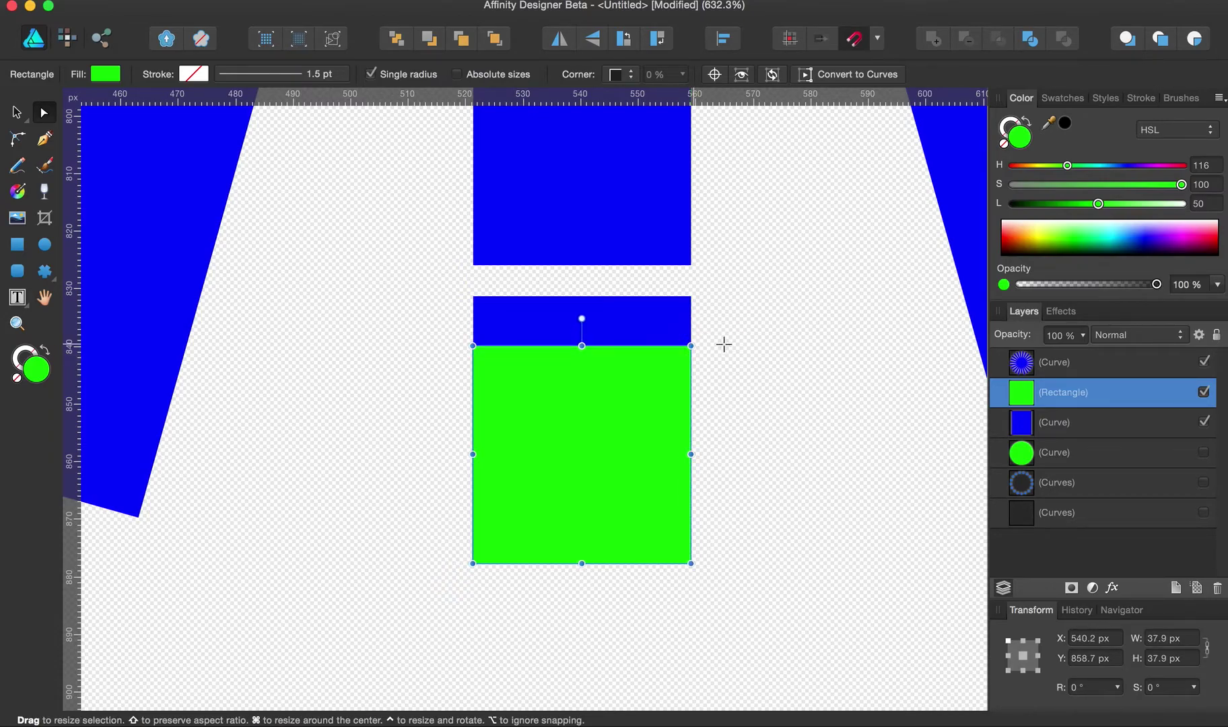
pyautogui.click(1014, 362)
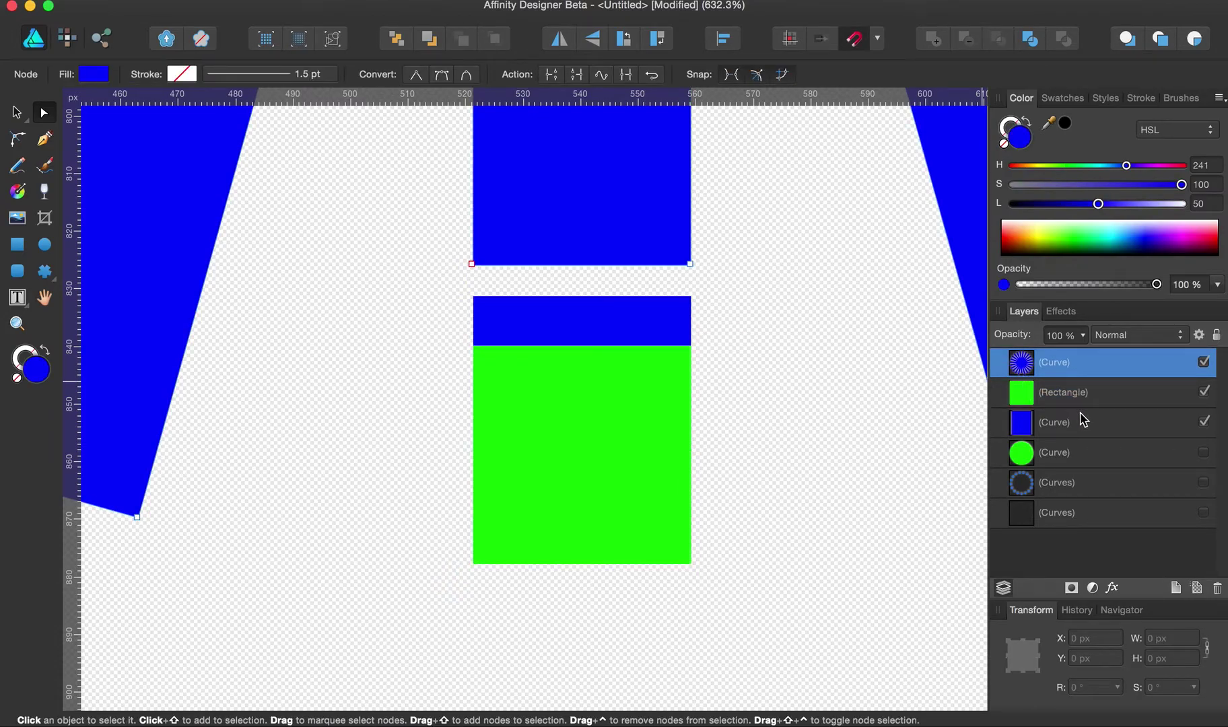
pyautogui.keyDown('super'); pyautogui.click(1084, 431); pyautogui.keyUp('super')
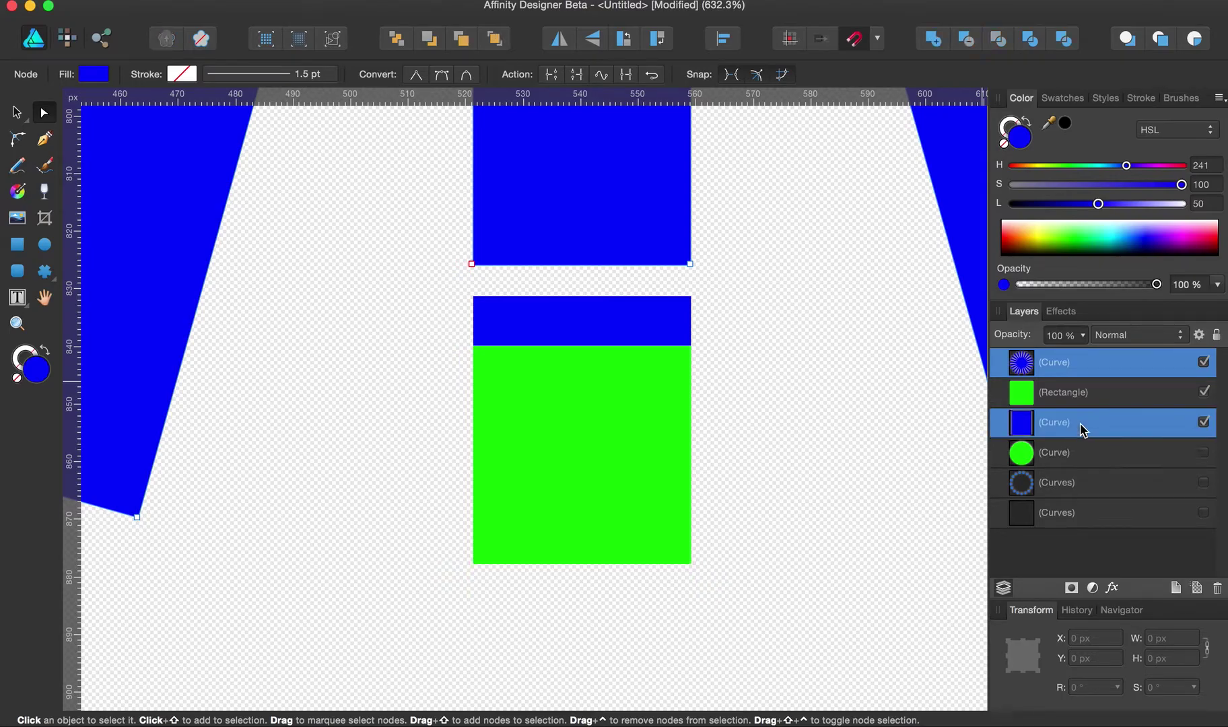
pyautogui.click(940, 40)
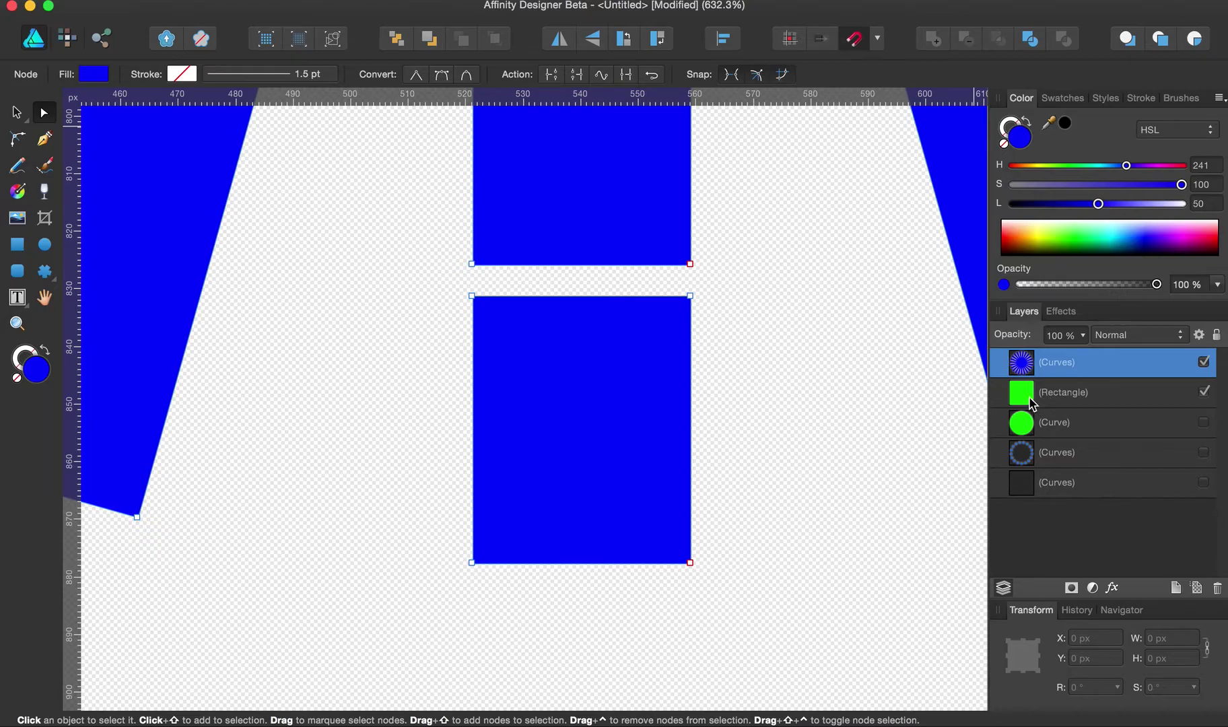
pyautogui.moveTo(1024, 433); pyautogui.dragTo(1017, 349)
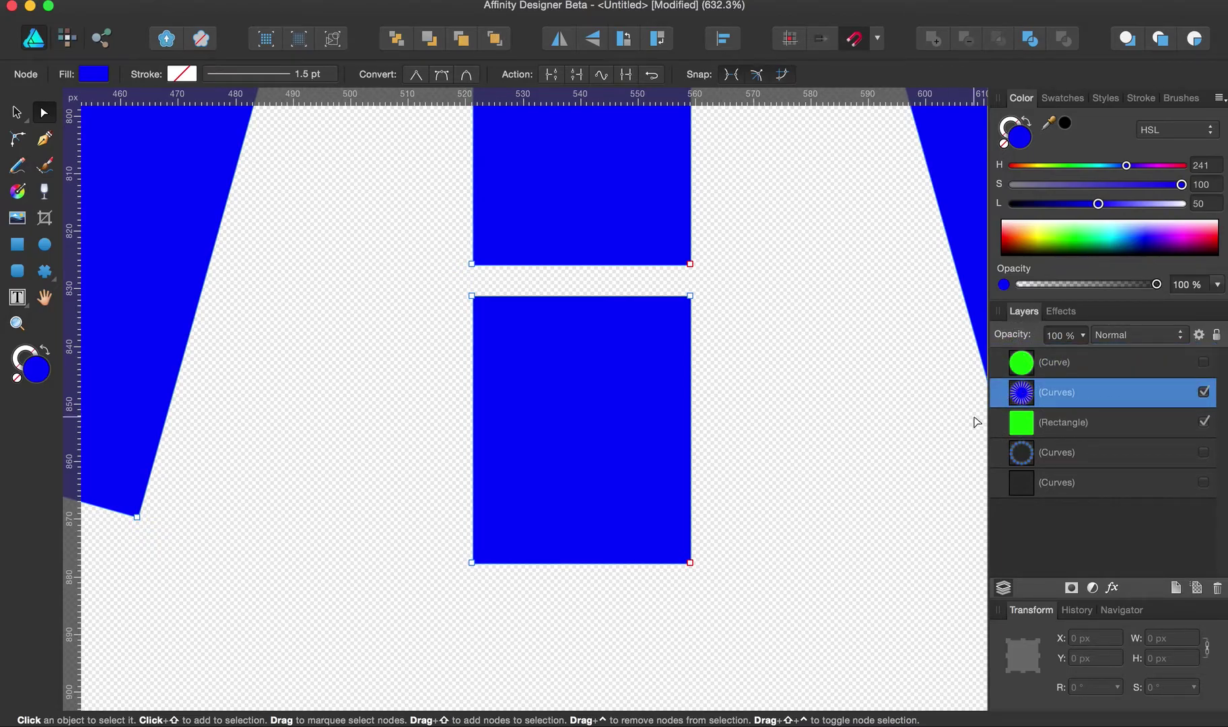
pyautogui.click(1030, 354)
# Scale the green circle down until its edge meets the gap line.
pyautogui.scroll(-5, 728, 437)
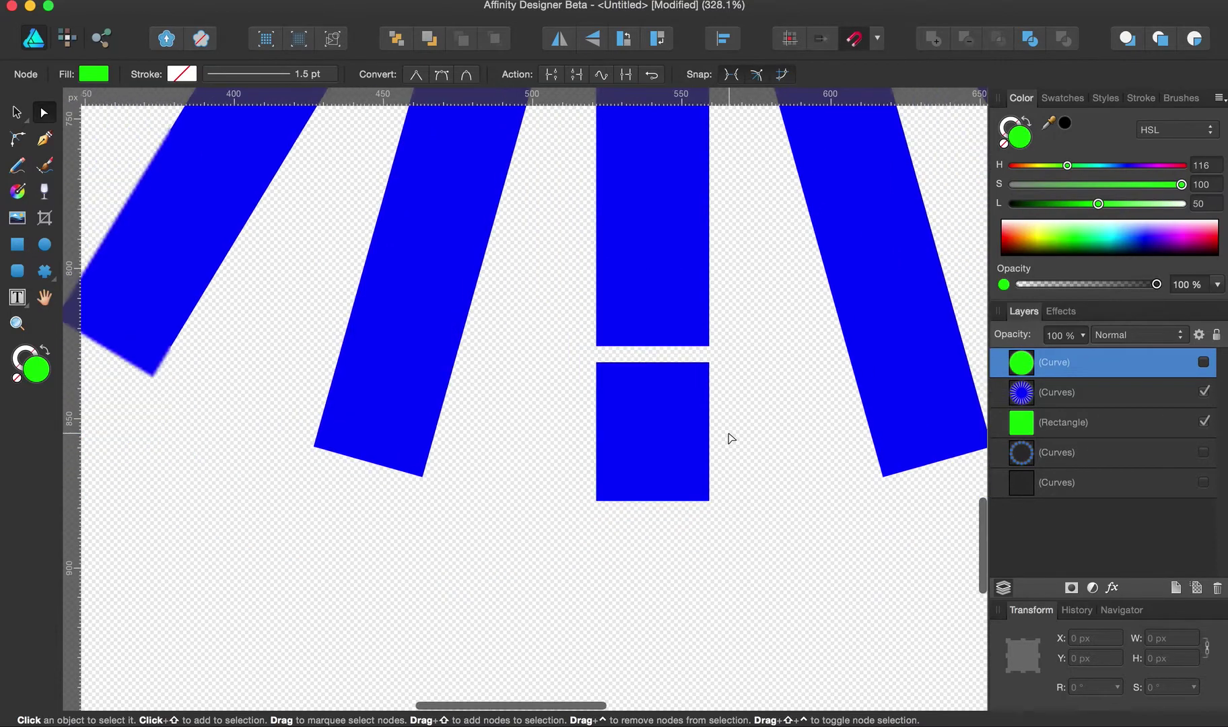
pyautogui.hscroll(3, 731, 438)
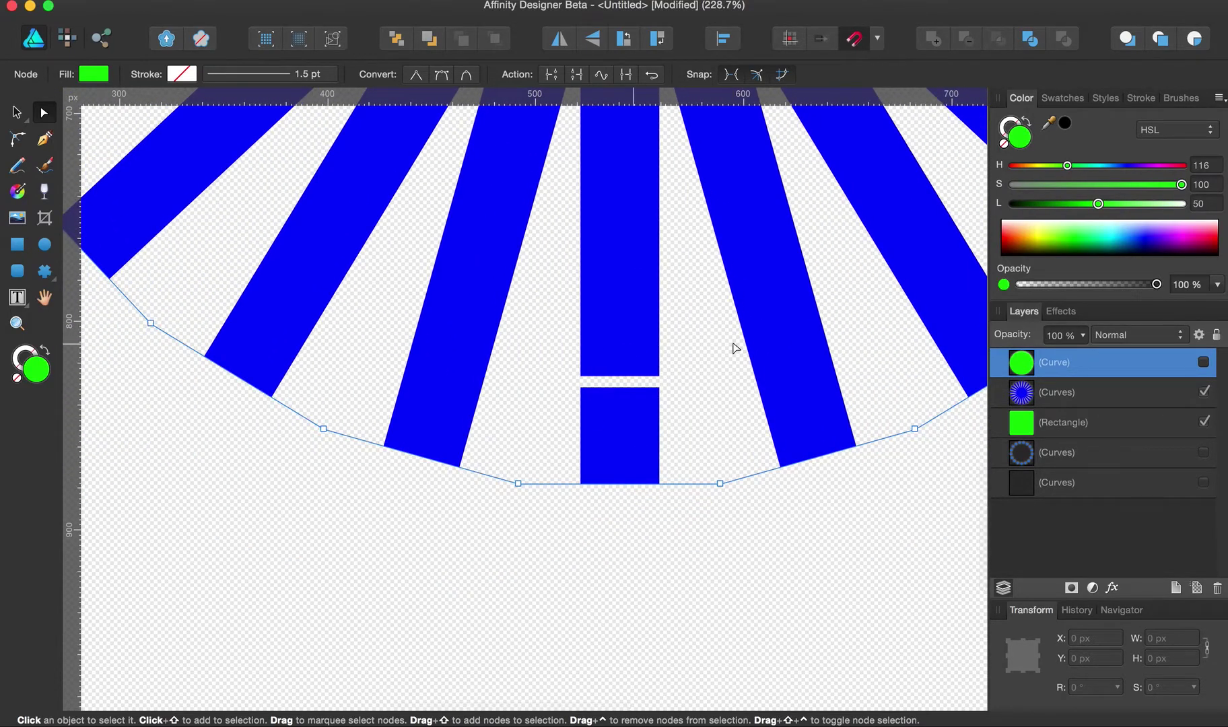
pyautogui.click(1029, 424)
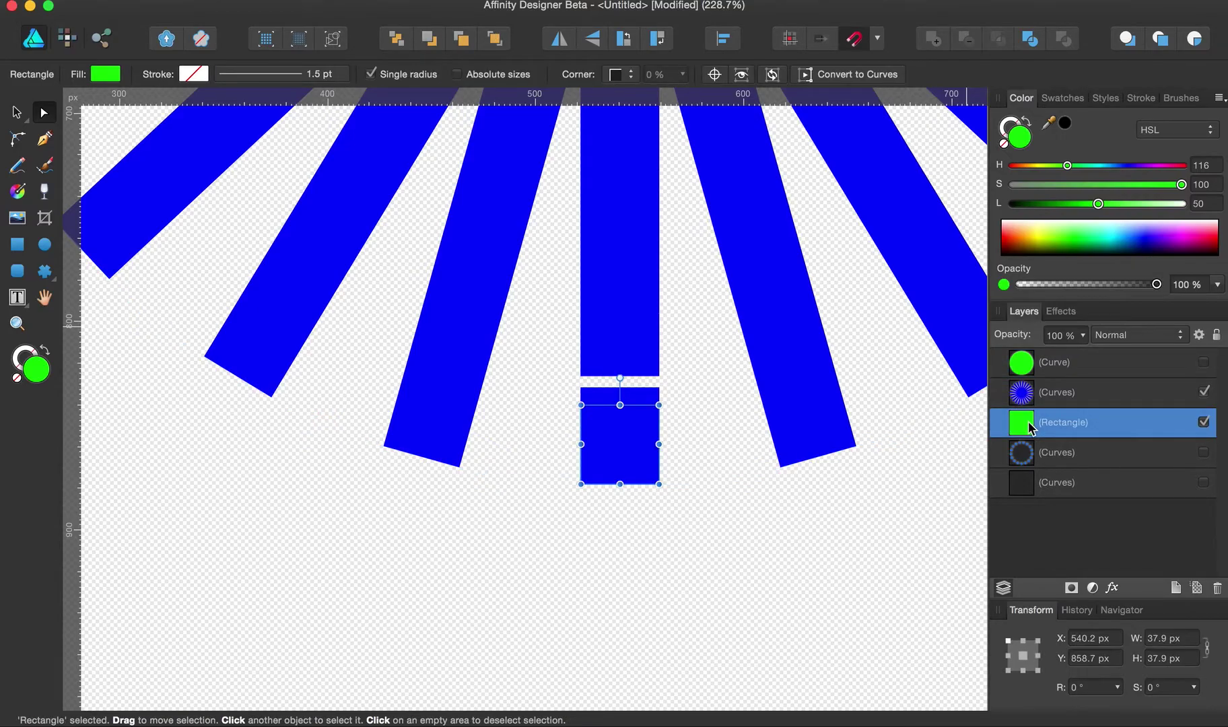
pyautogui.click(17, 112)
pyautogui.click(1084, 362)
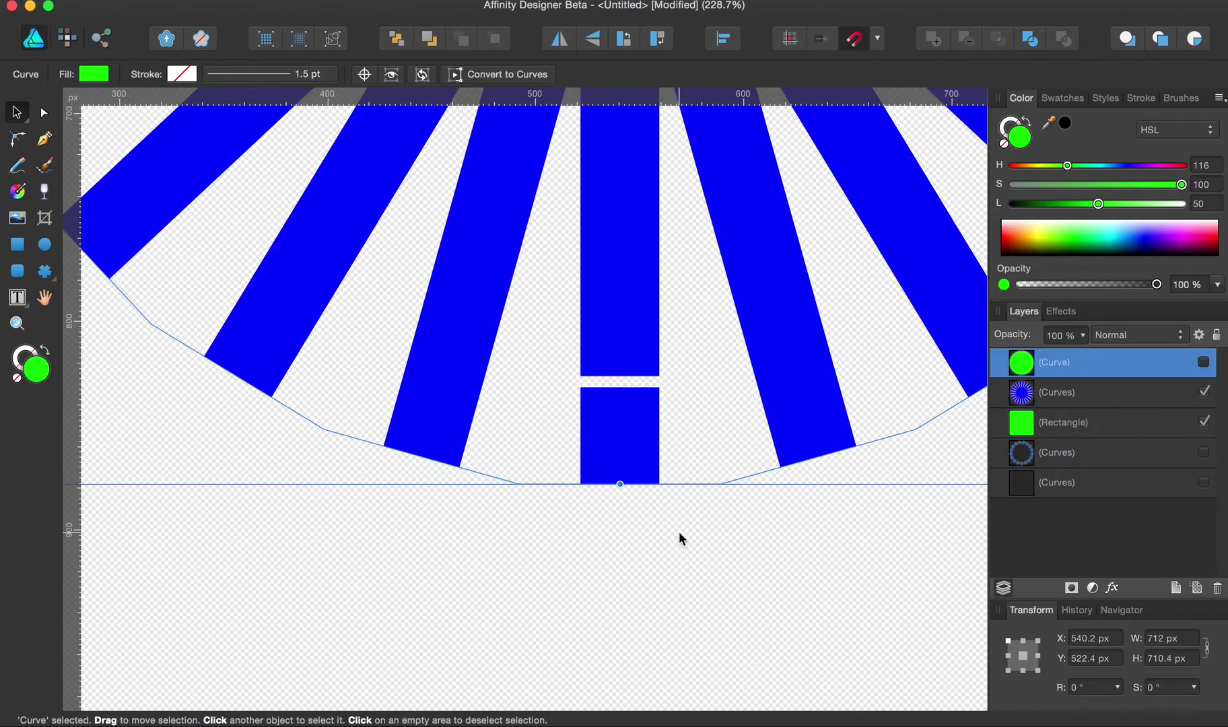
pyautogui.scroll(2, 812, 474)
pyautogui.scroll(-3, 812, 474)
pyautogui.hscroll(3, 813, 475)
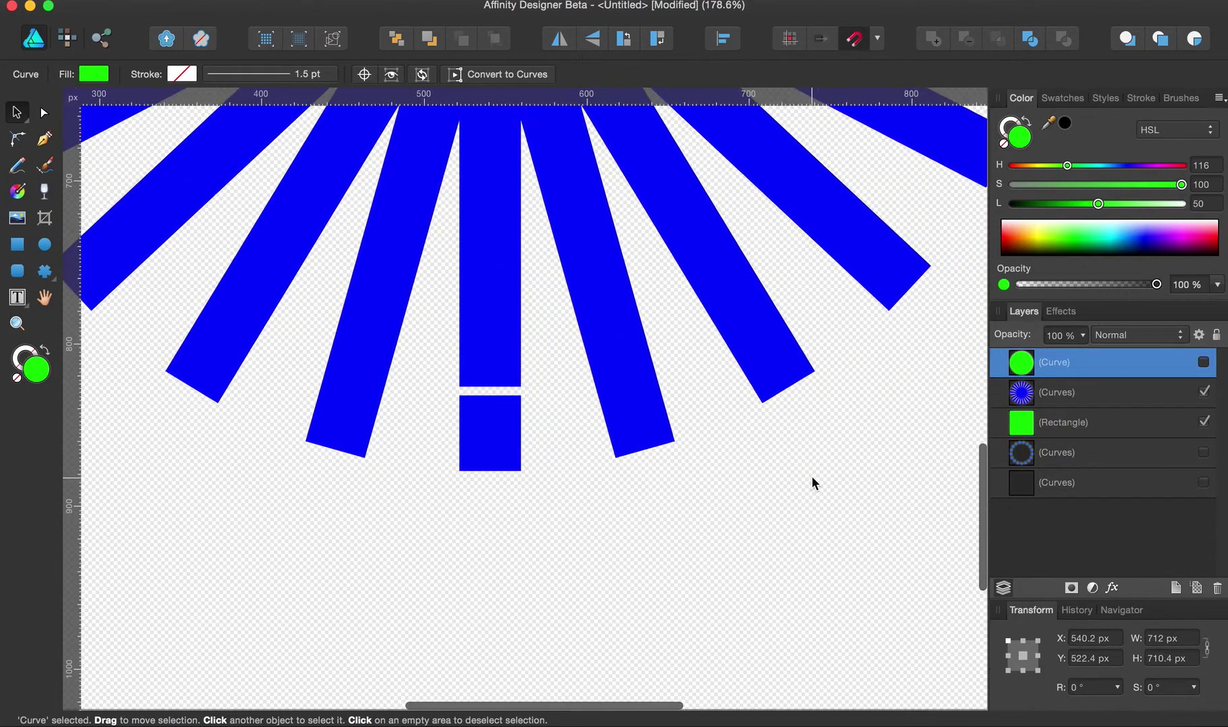
pyautogui.scroll(-1, 716, 538)
pyautogui.hscroll(5, 716, 537)
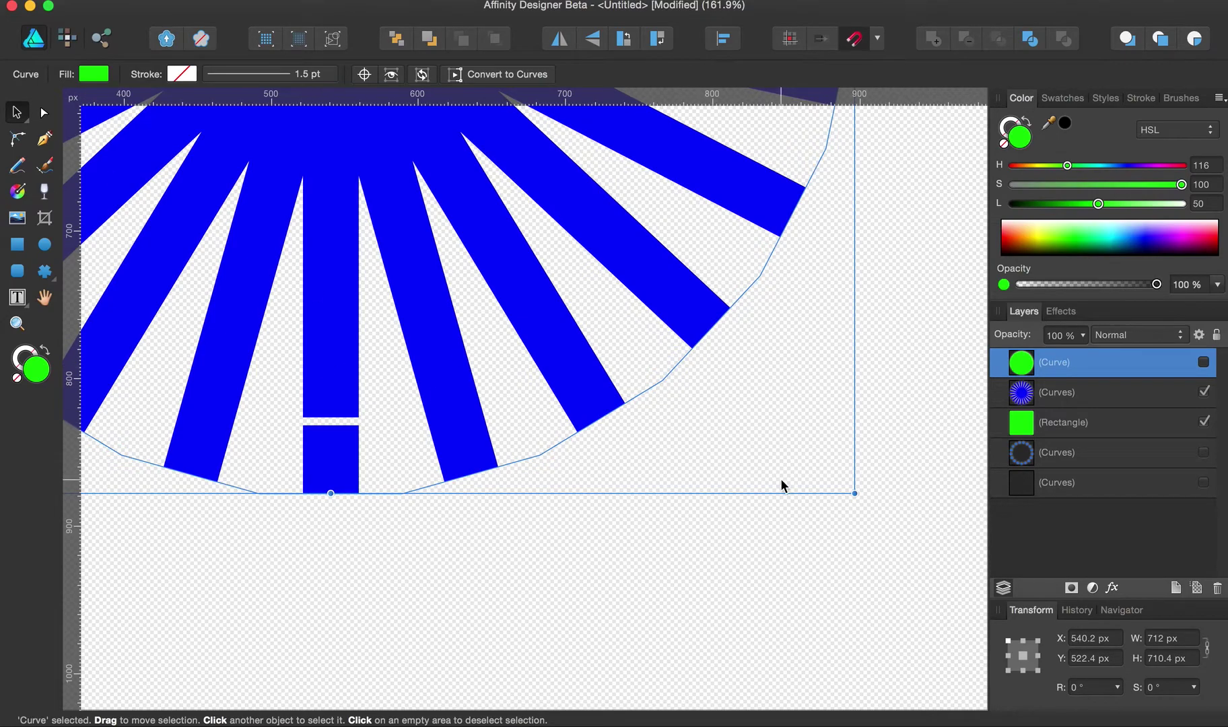
pyautogui.moveTo(852, 491); pyautogui.dragTo(768, 465)
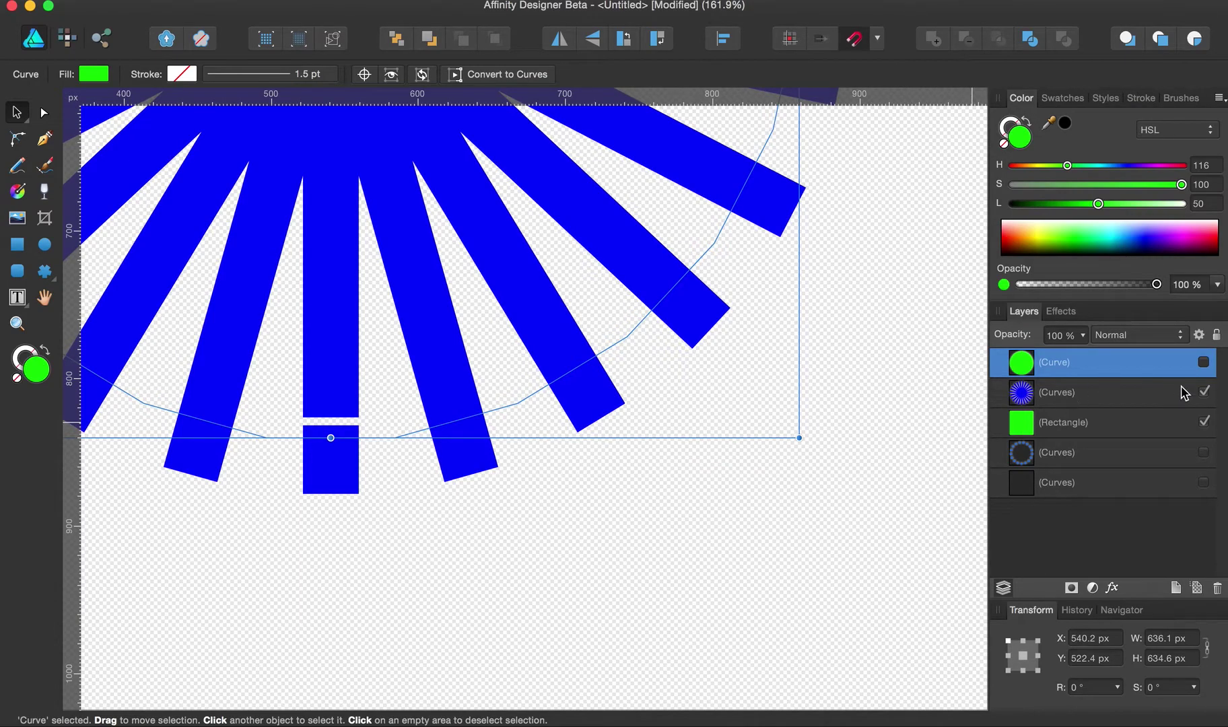
# Show the green circle, select it with the blue rays, and Subtract it.
pyautogui.click(1204, 362)
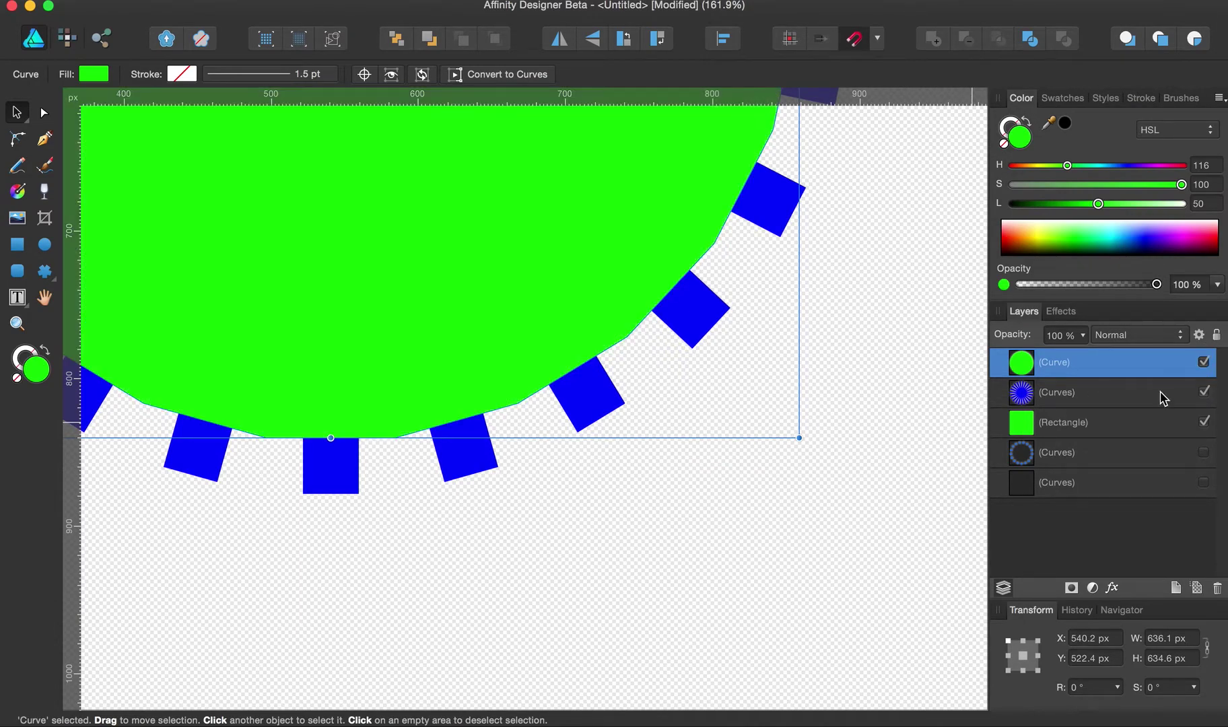
pyautogui.keyDown('shift'); pyautogui.click(1103, 393); pyautogui.keyUp('shift')
pyautogui.click(969, 42)
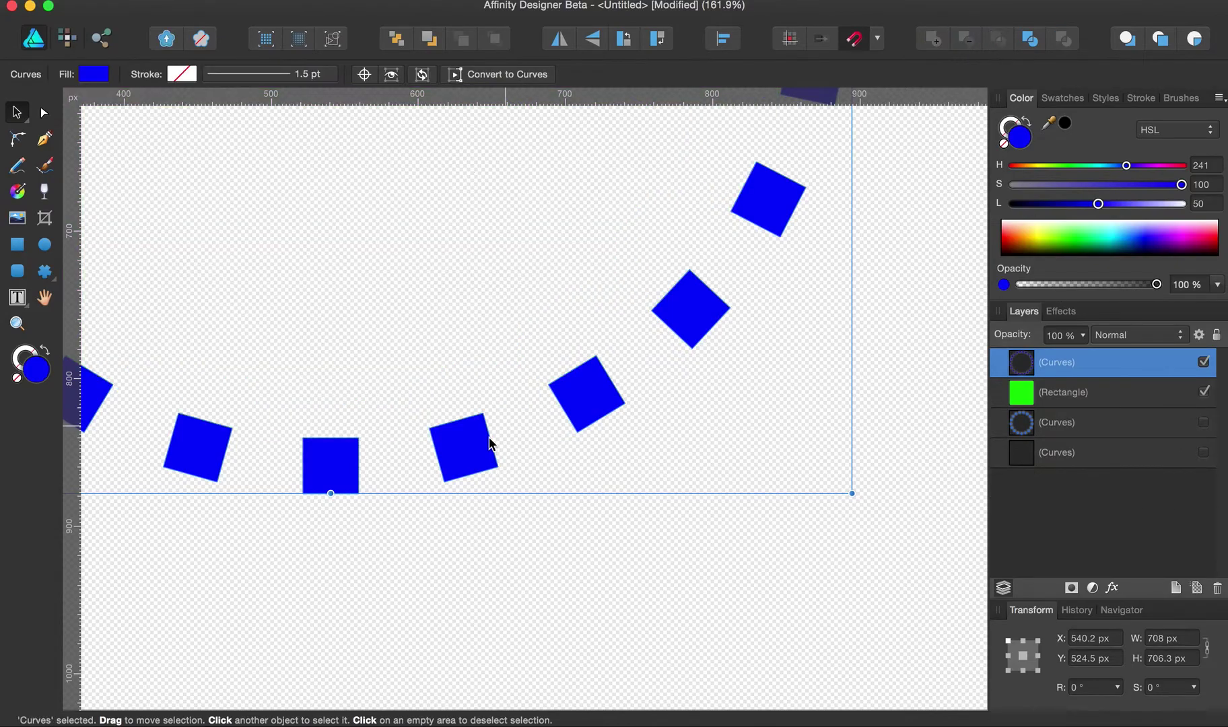
pyautogui.scroll(-6, 450, 472)
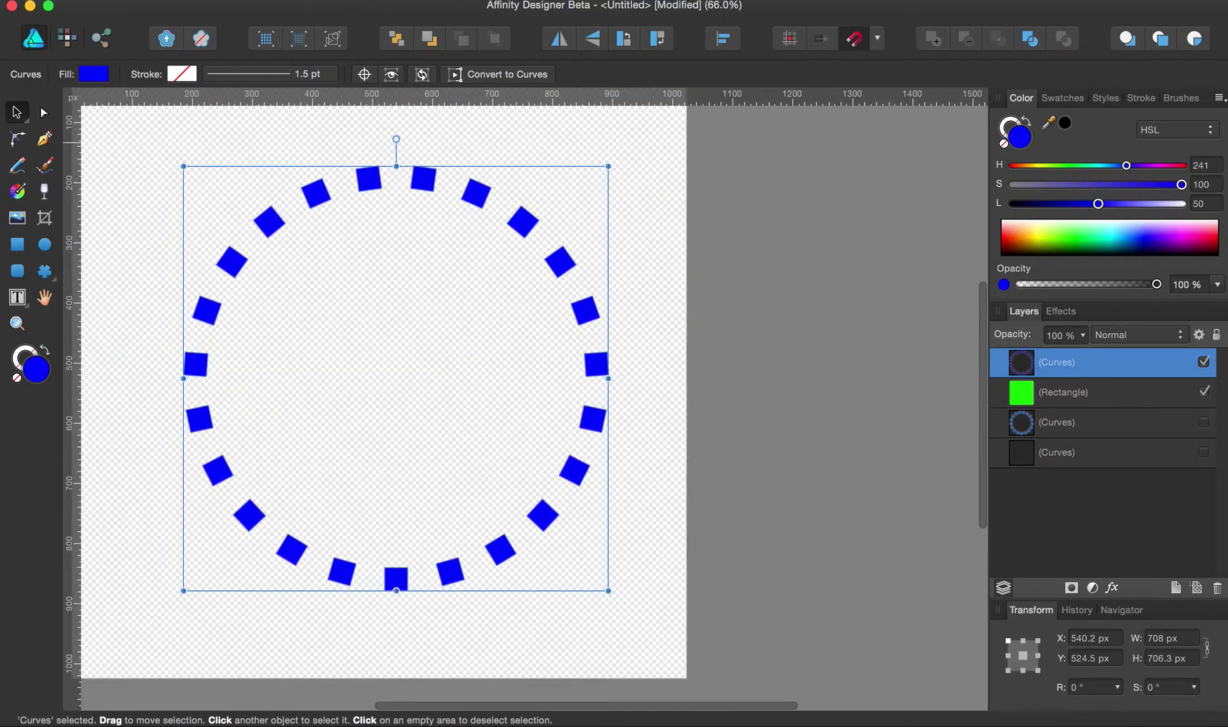
# Select all square nodes and drag their corners fully round with the Corner tool, turning all 23 into circles.
pyautogui.press('a')
pyautogui.moveTo(174, 146); pyautogui.dragTo(641, 642)
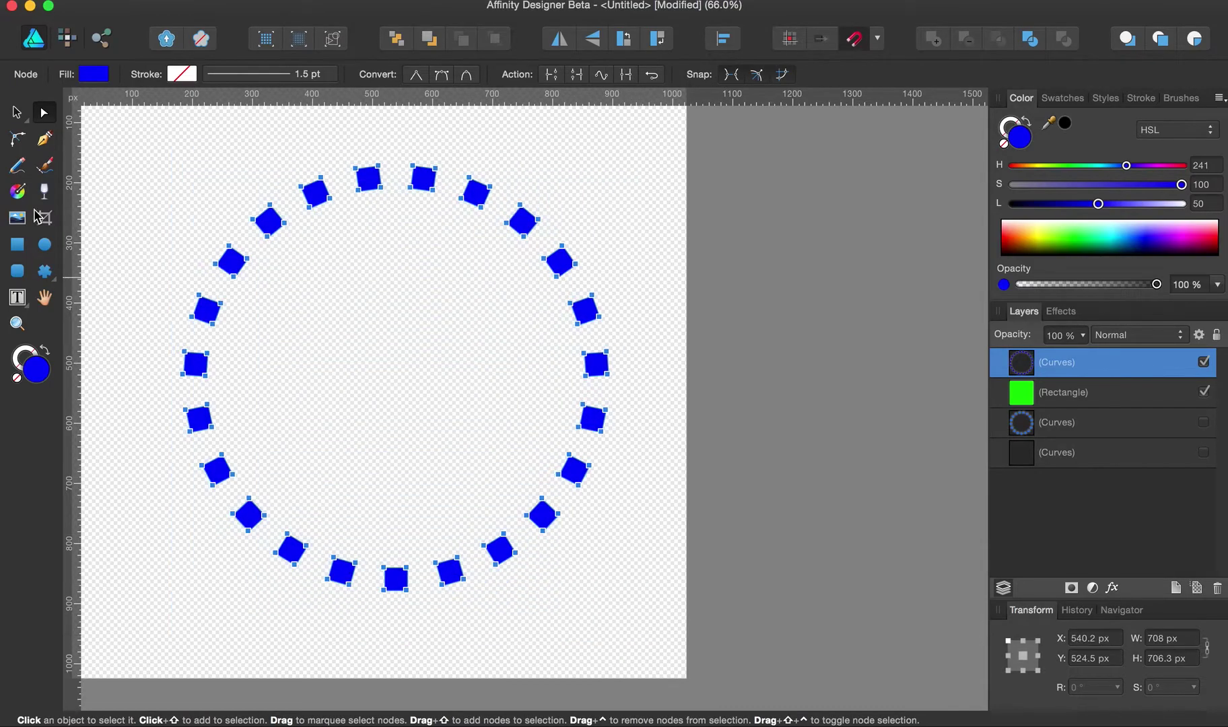
pyautogui.click(27, 142)
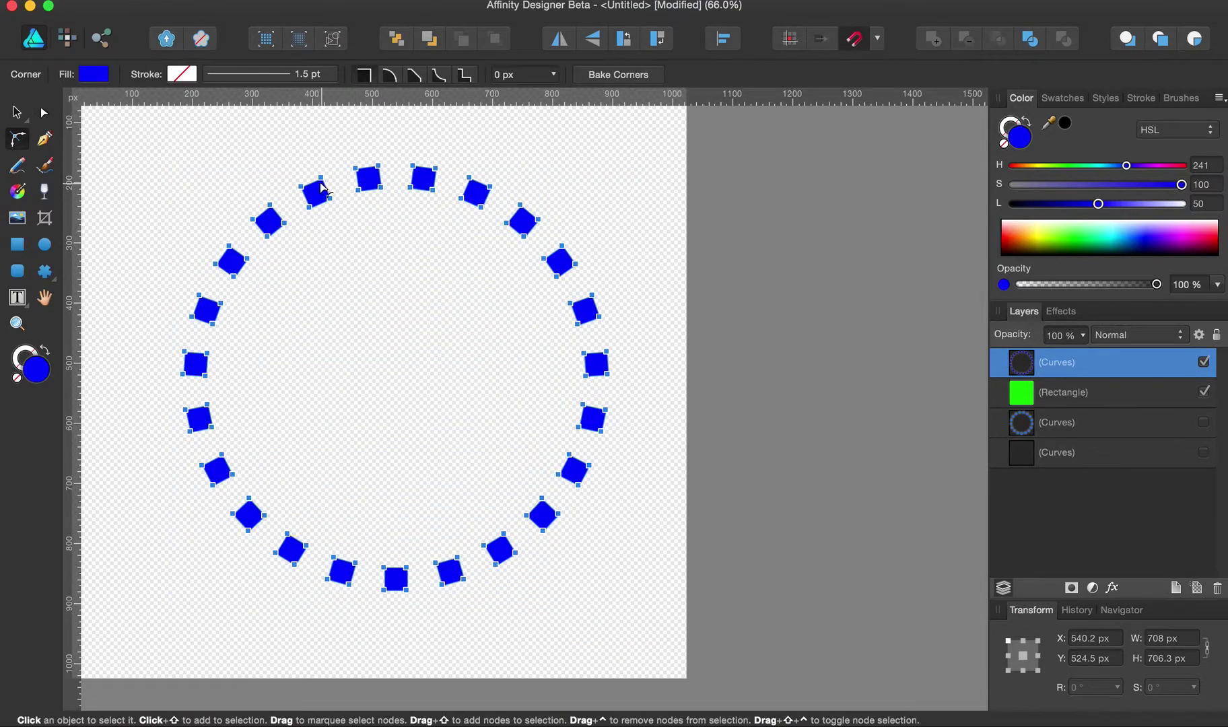
pyautogui.moveTo(322, 185); pyautogui.dragTo(202, 432)
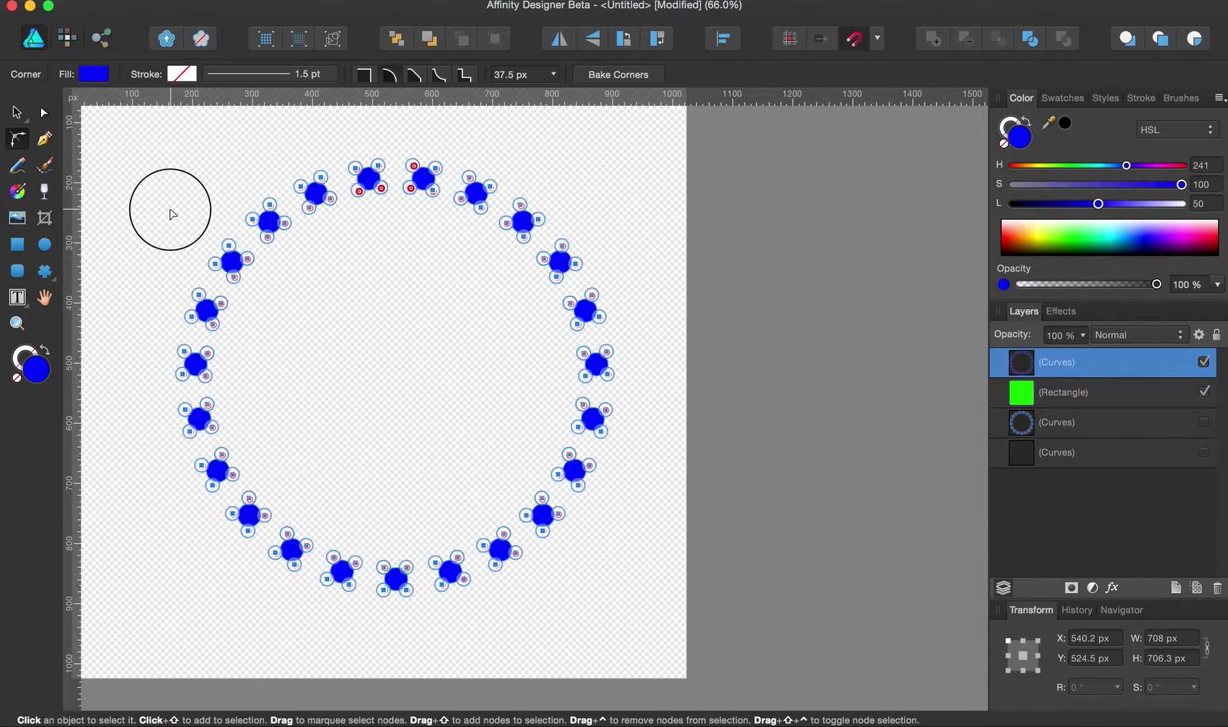
pyautogui.click(188, 256)
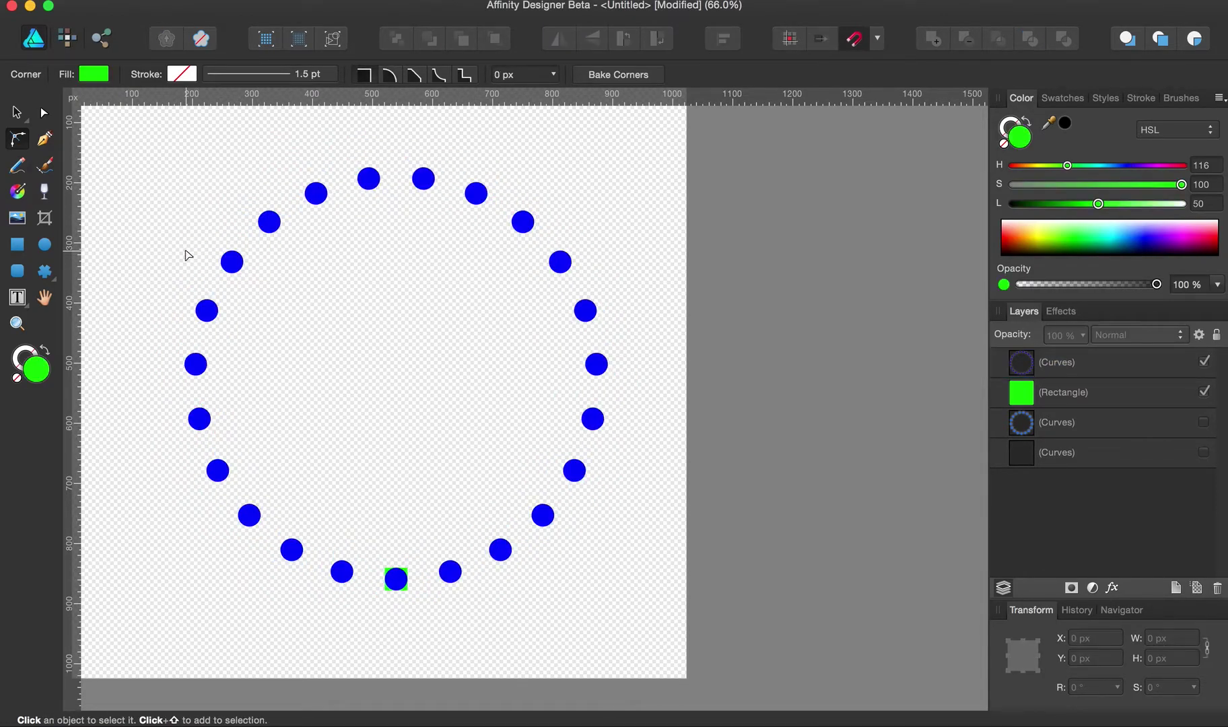